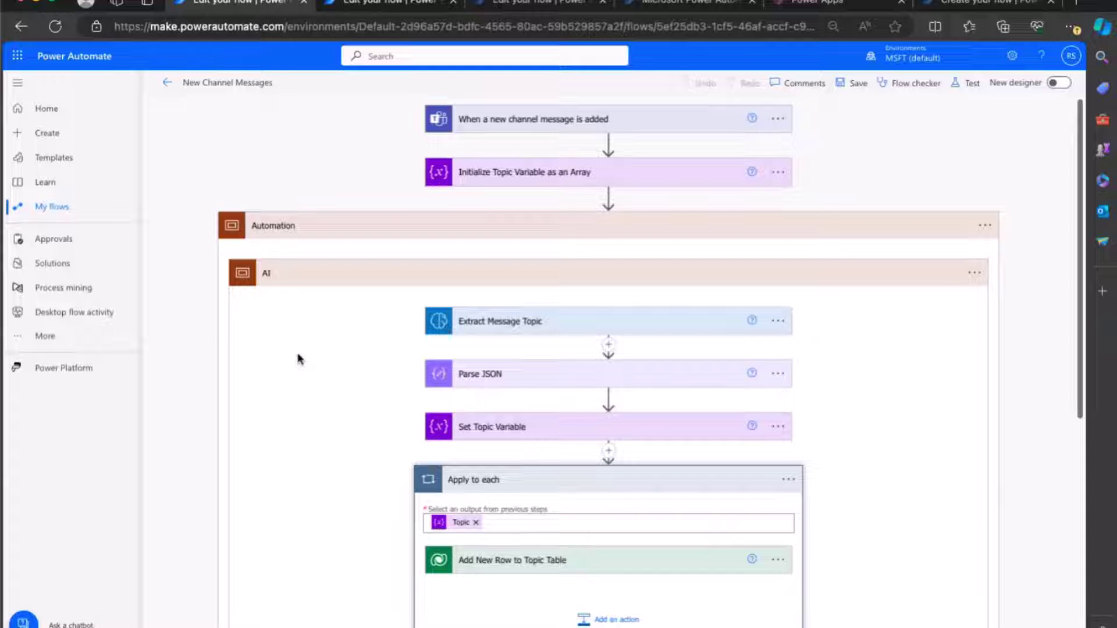
Expand Extract Message Topic to see the Topic Model prompt reading the Message body, then review the flow
click(471, 322)
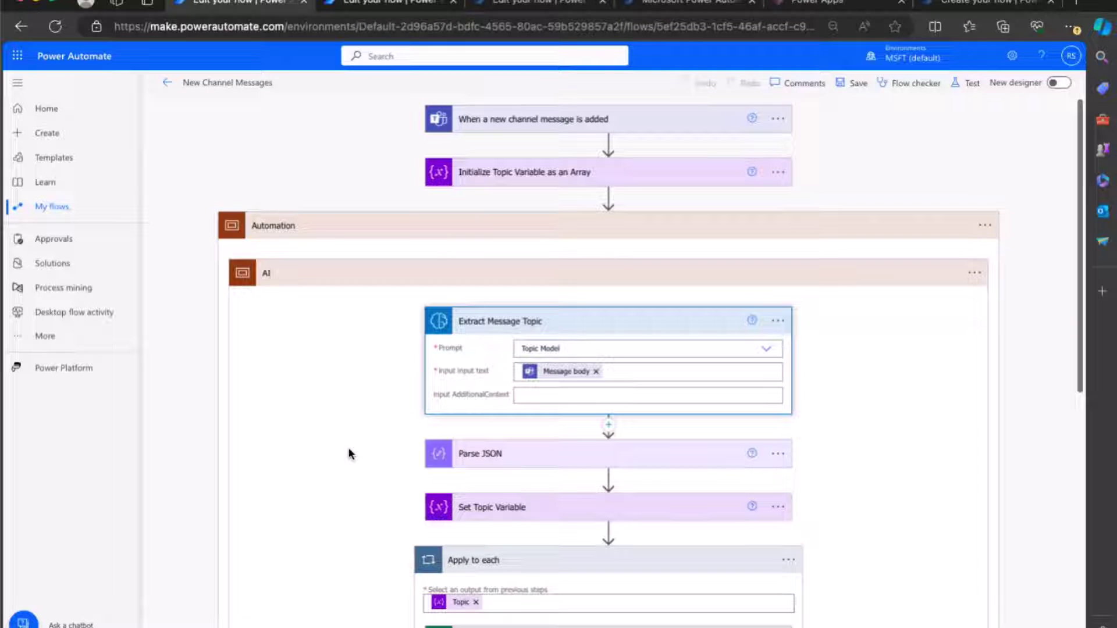
scroll(348, 451, down, 1)
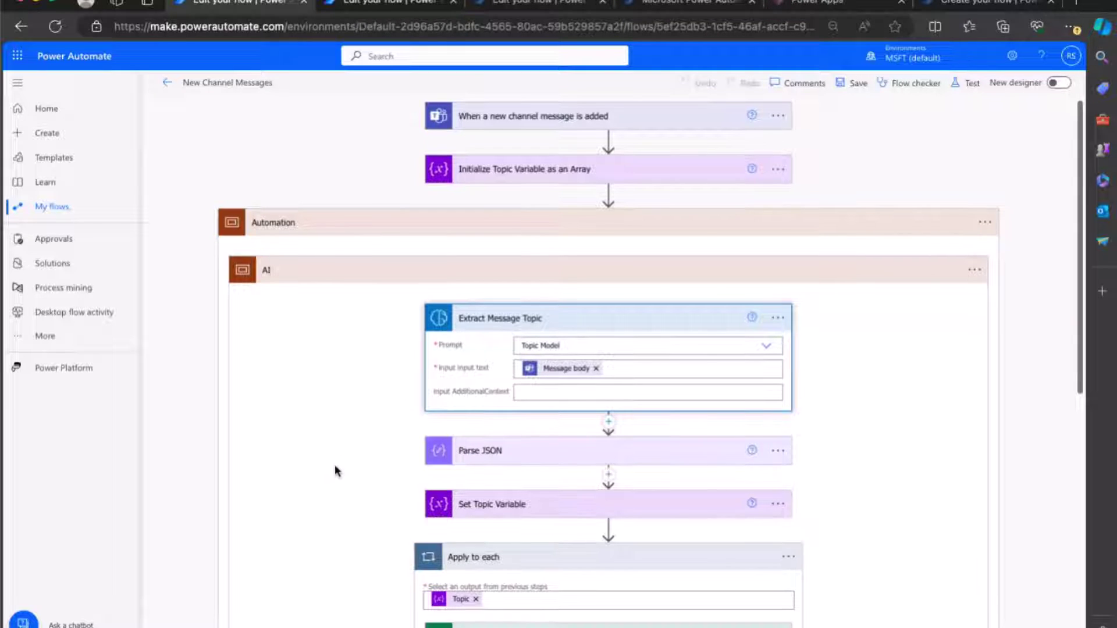
scroll(343, 468, down, 3)
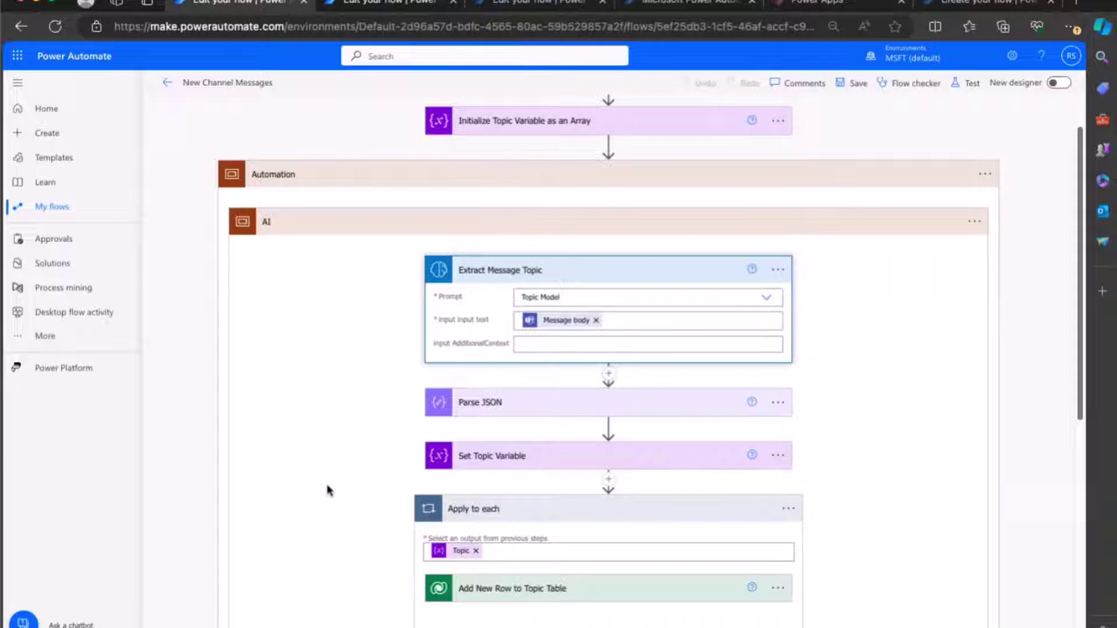
scroll(327, 490, up, 3)
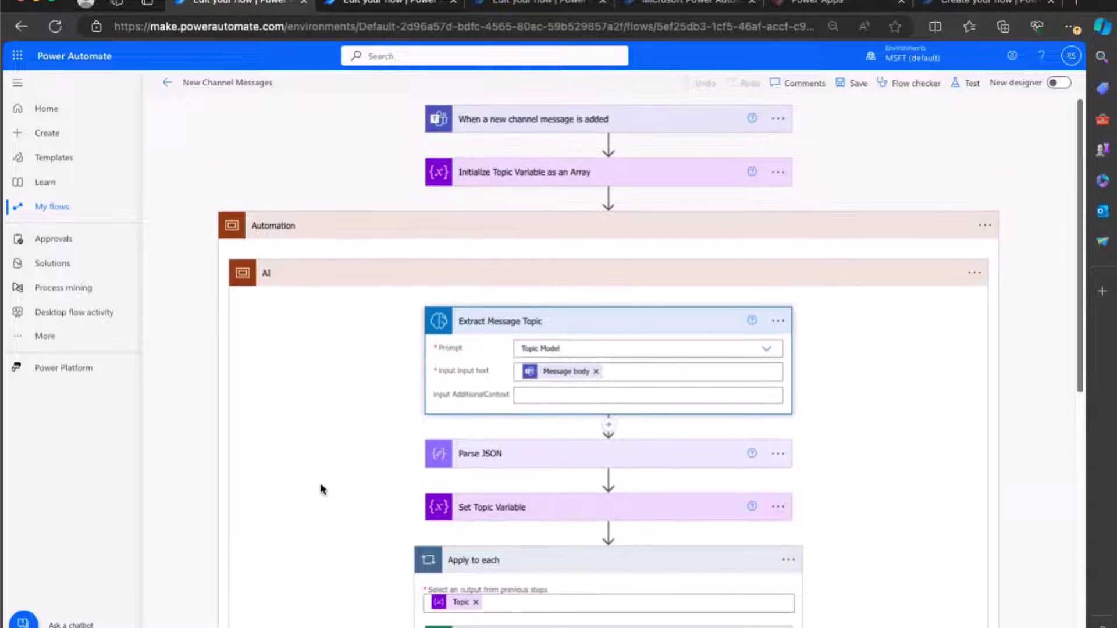
scroll(313, 436, down, 10)
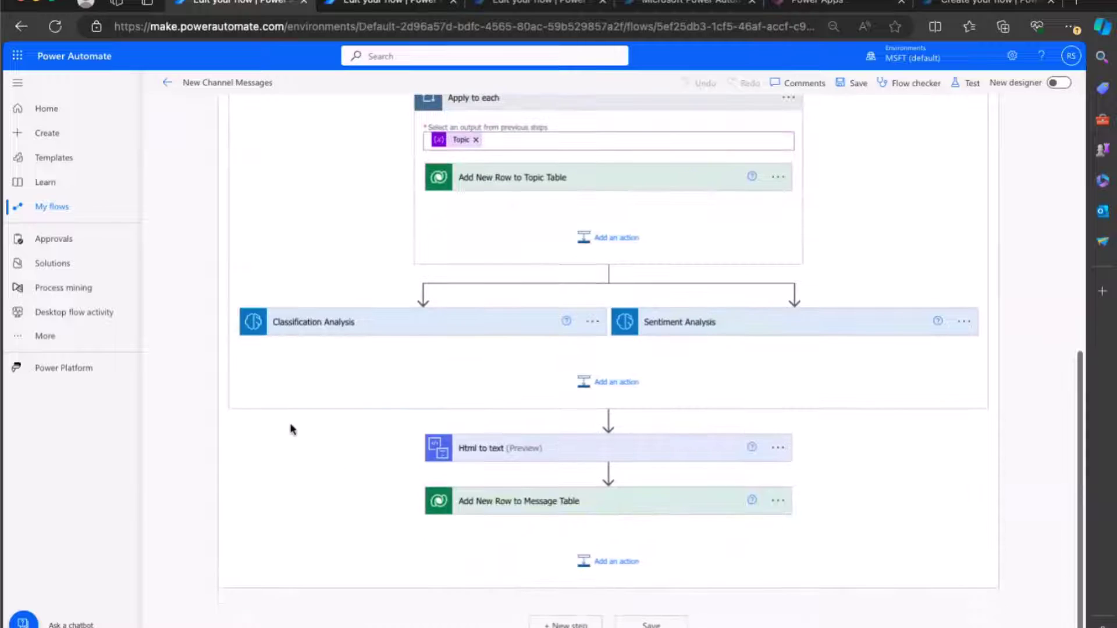
scroll(333, 394, up, 3)
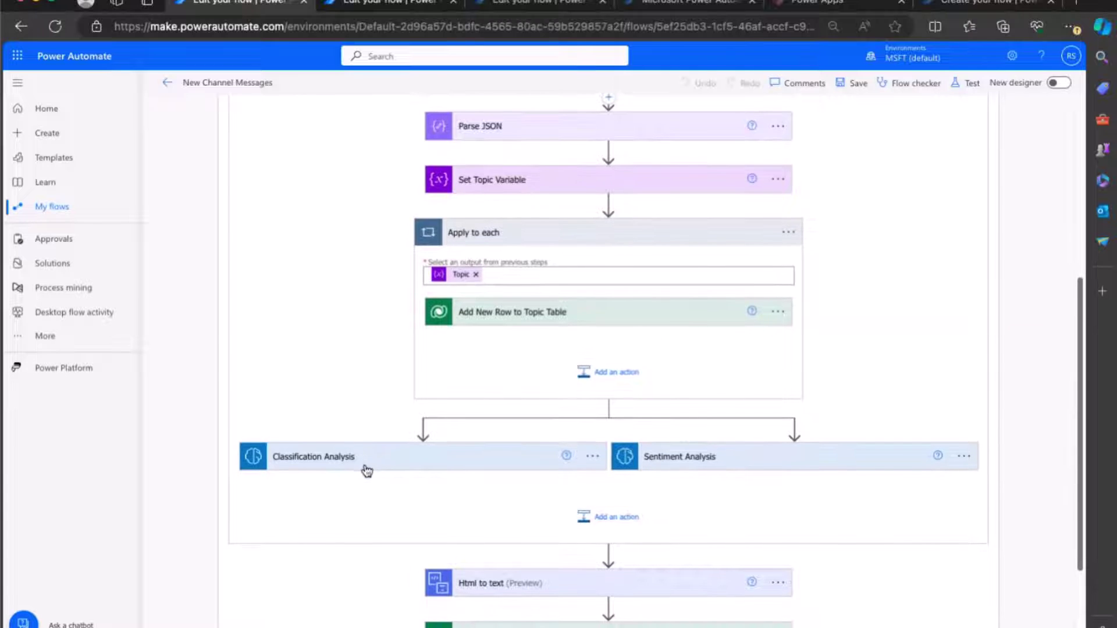
scroll(366, 471, up, 7)
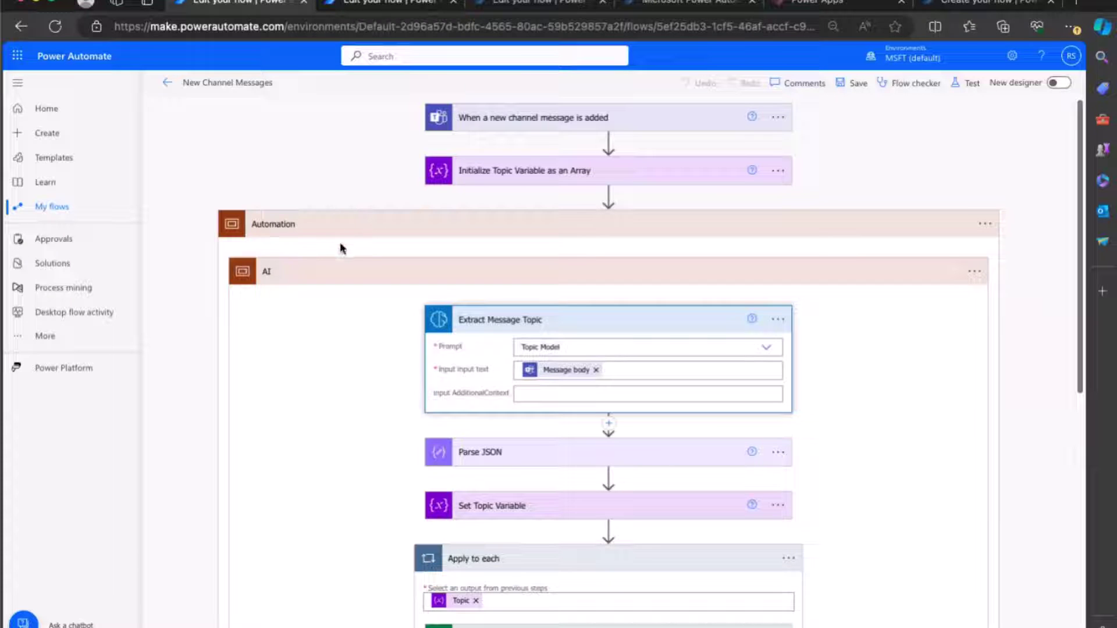
Switch to the Log Channel Replies flow and look over its recurrence trigger and deleted-message filter
click(393, 6)
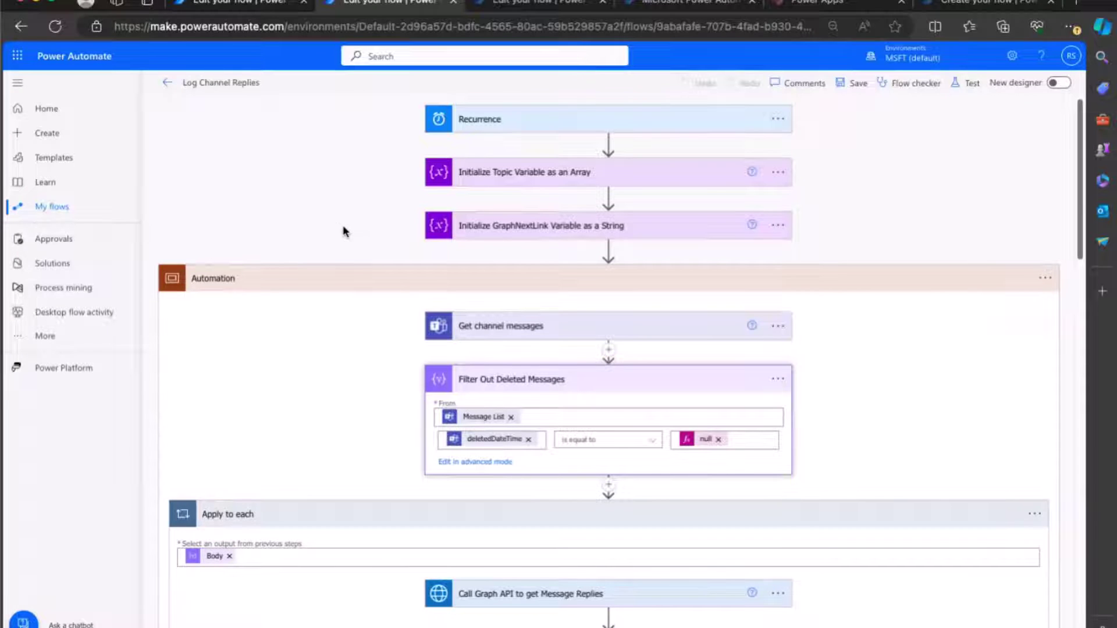
scroll(343, 225, down, 2)
scroll(334, 263, up, 2)
scroll(333, 271, down, 1)
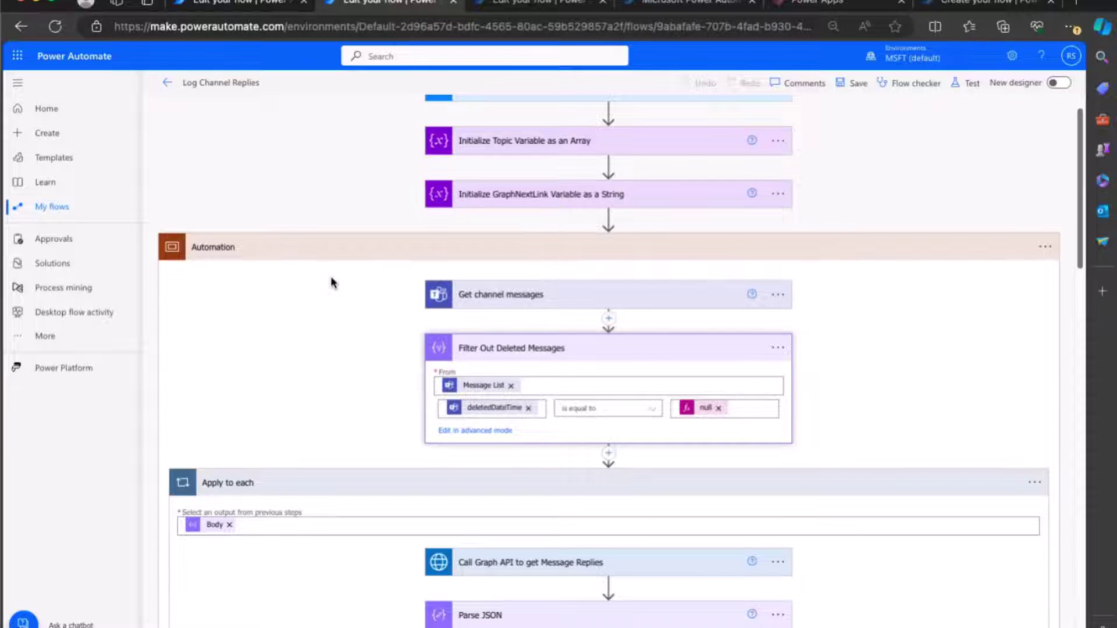
scroll(339, 330, up, 2)
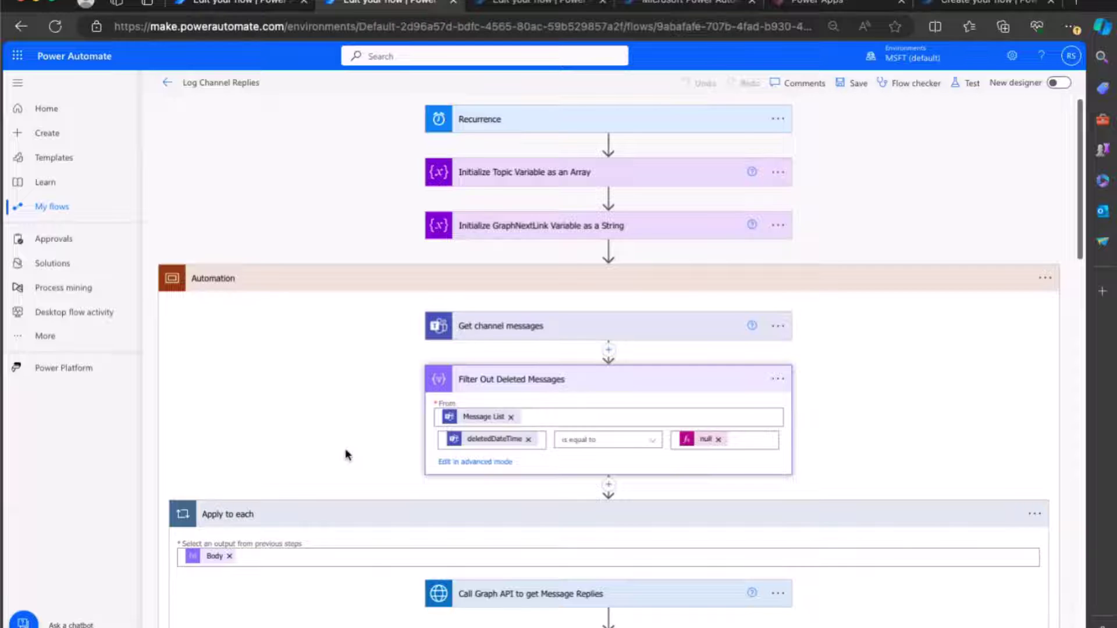
scroll(345, 451, down, 2)
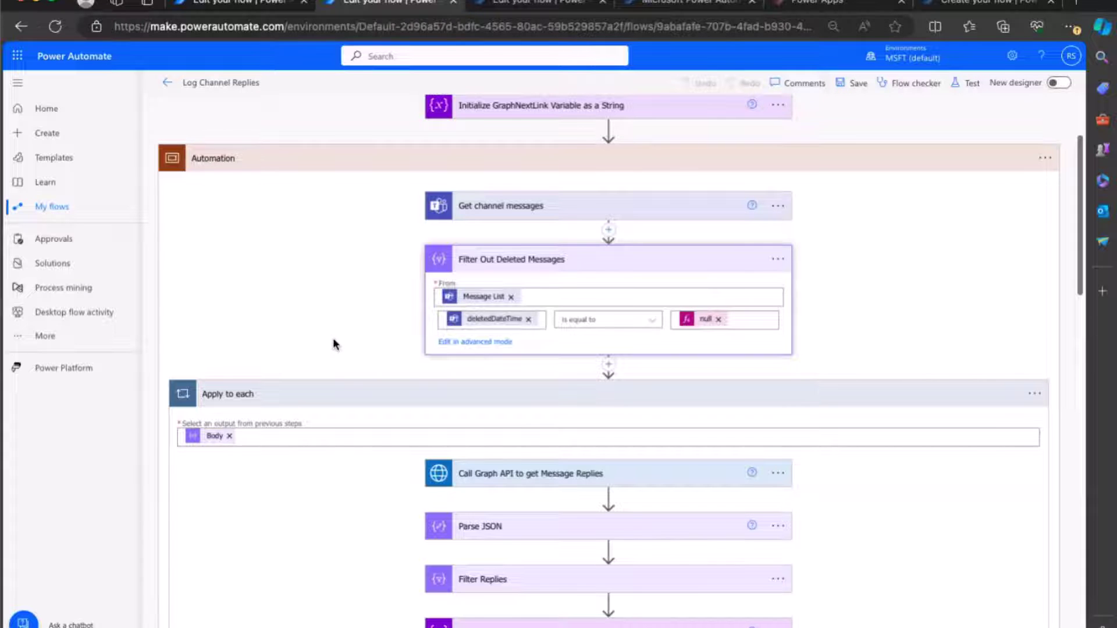
Expand the AI scope in the If yes branch to reveal its nested actions
scroll(334, 344, down, 5)
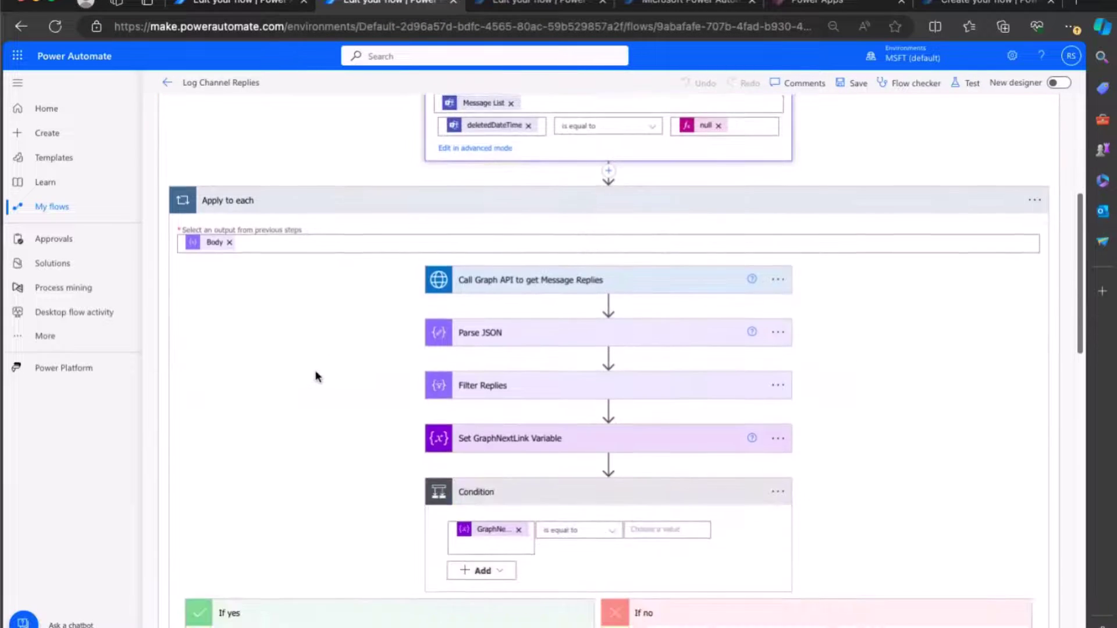
scroll(316, 376, down, 4)
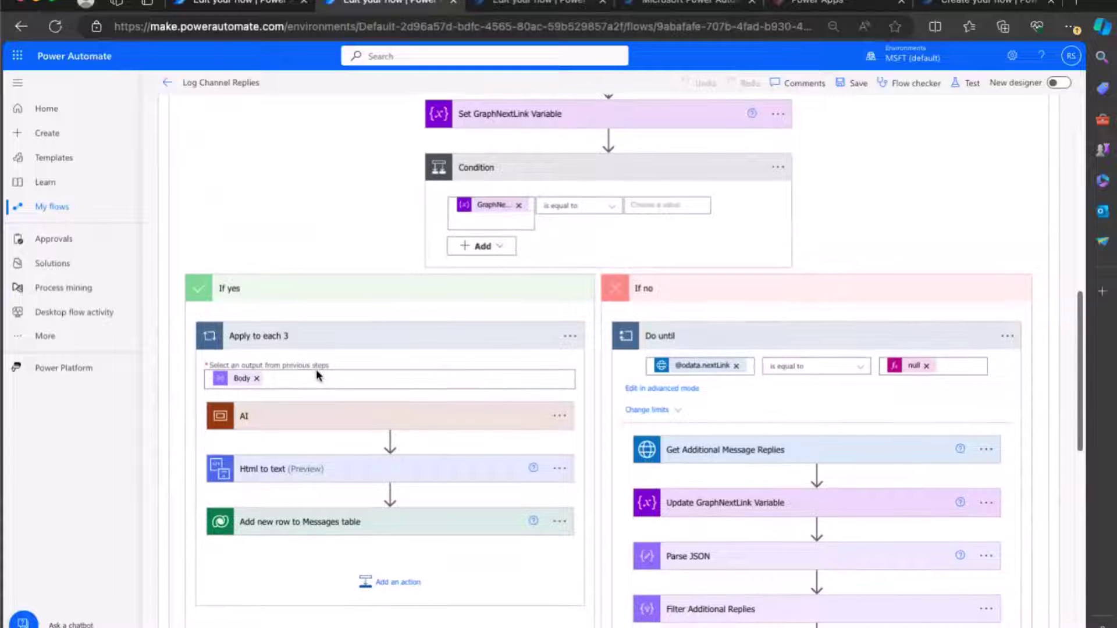
click(334, 419)
scroll(367, 378, down, 3)
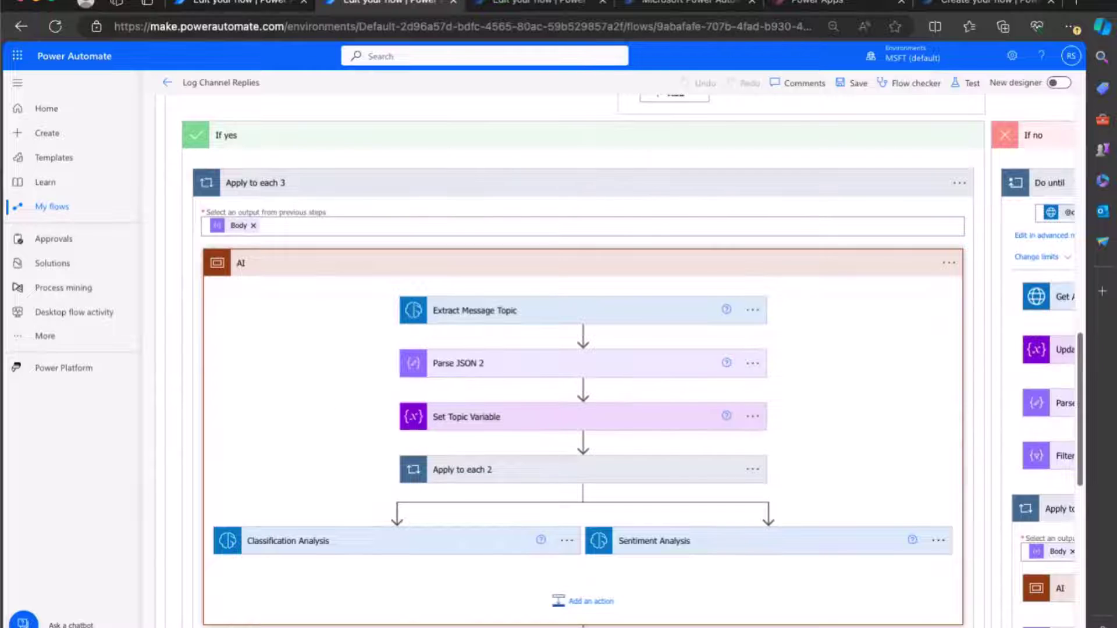
scroll(797, 472, right, 5)
scroll(776, 481, up, 3)
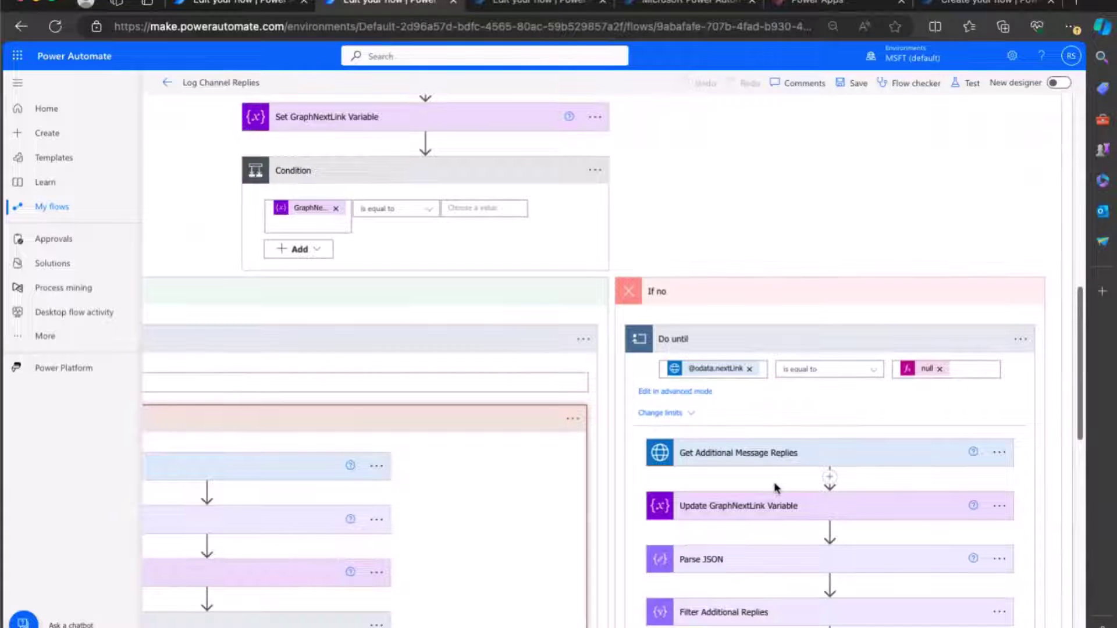
scroll(686, 277, up, 3)
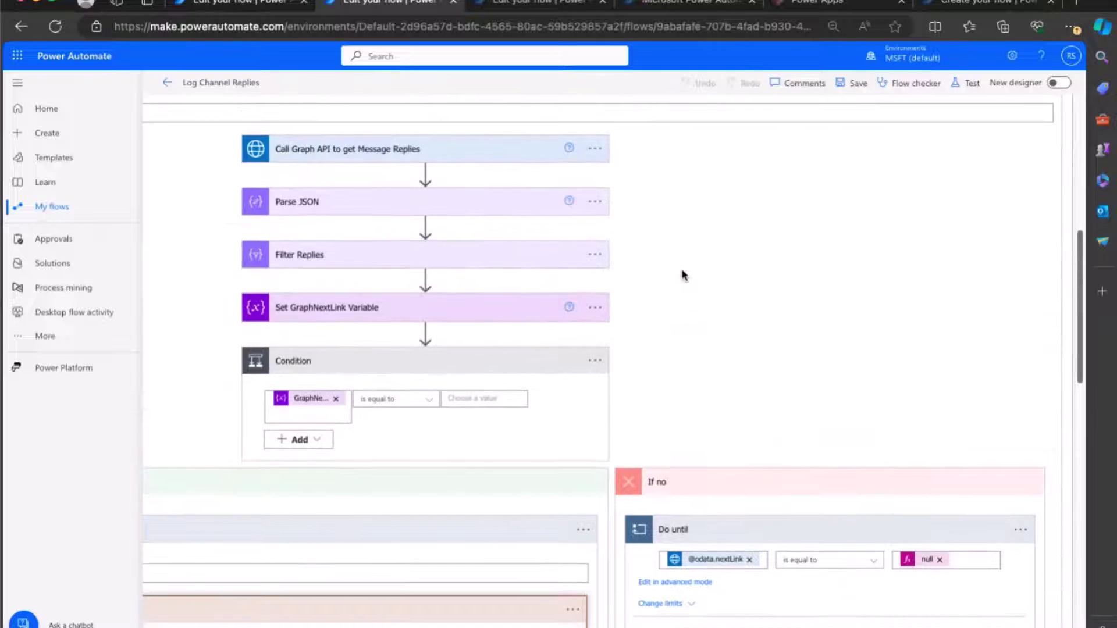
scroll(691, 287, up, 2)
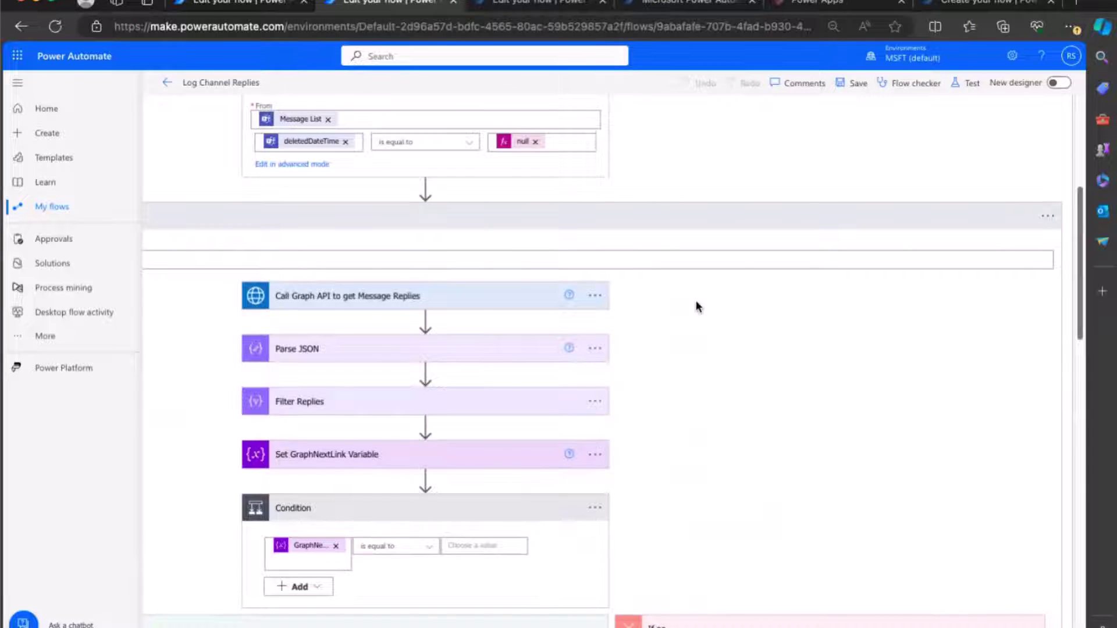
Expand Call Graph API and Get Additional Message Replies, showing the GET to GraphNextLink
click(501, 297)
scroll(805, 363, down, 1)
scroll(806, 367, down, 4)
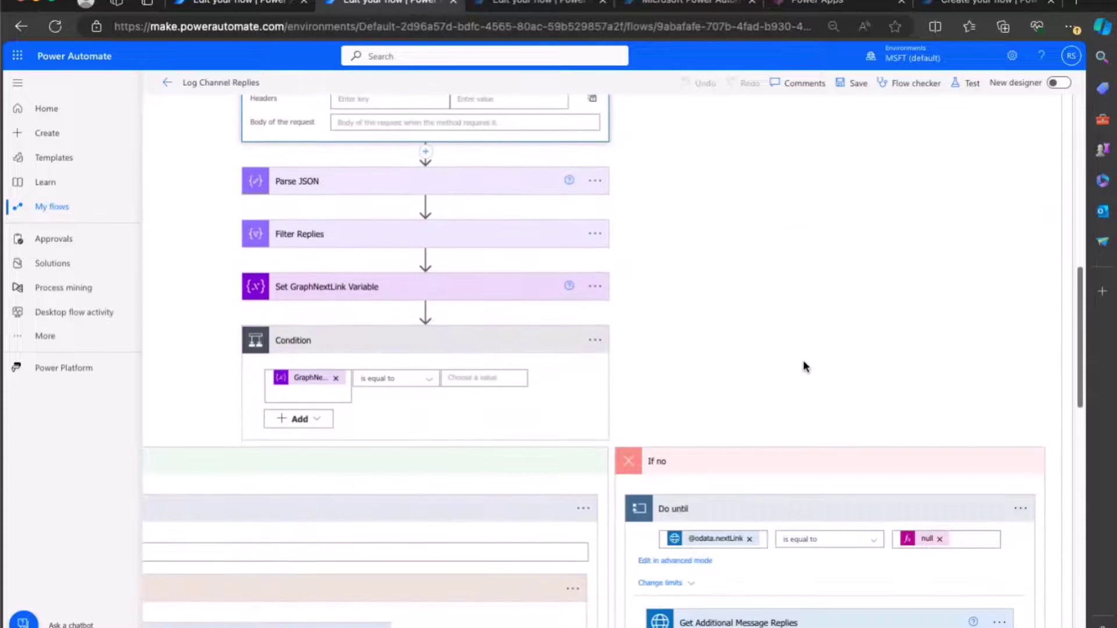
scroll(803, 366, down, 4)
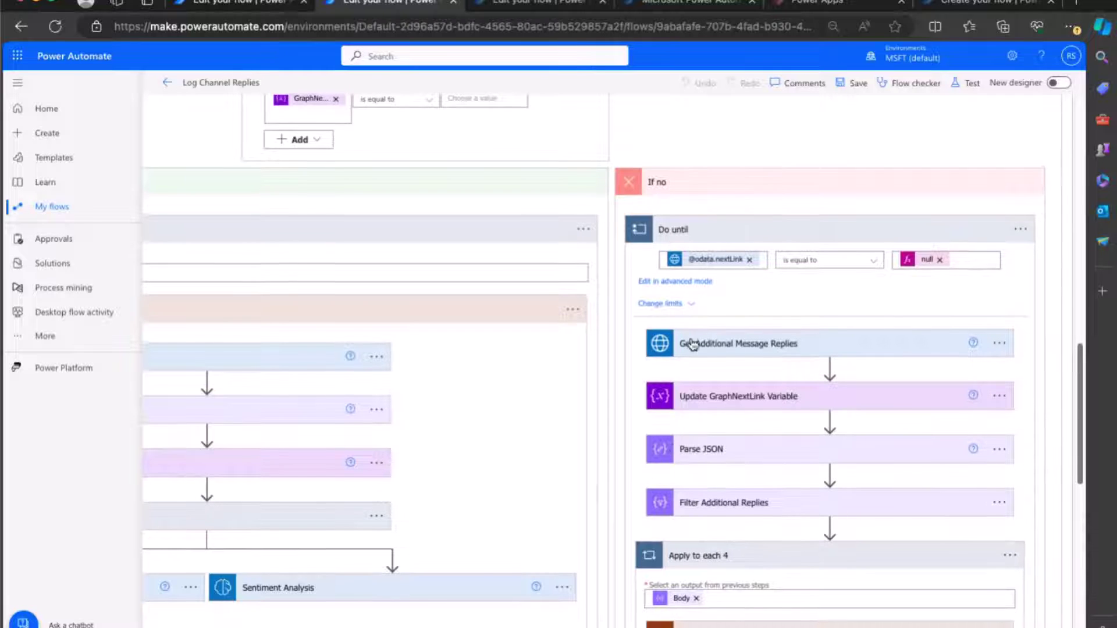
click(739, 351)
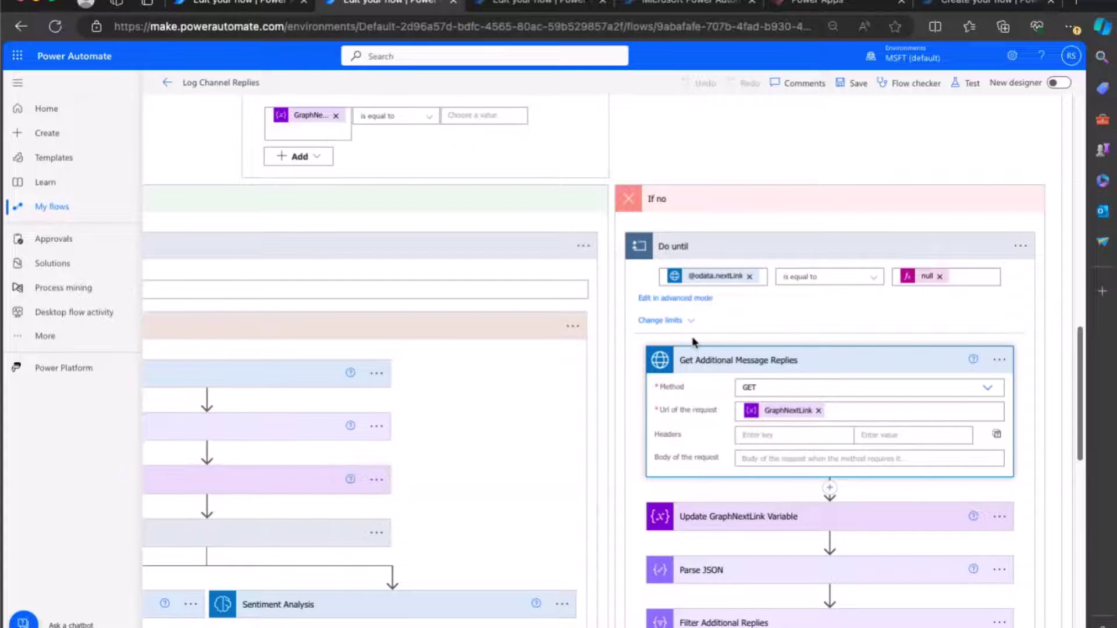
scroll(698, 354, down, 3)
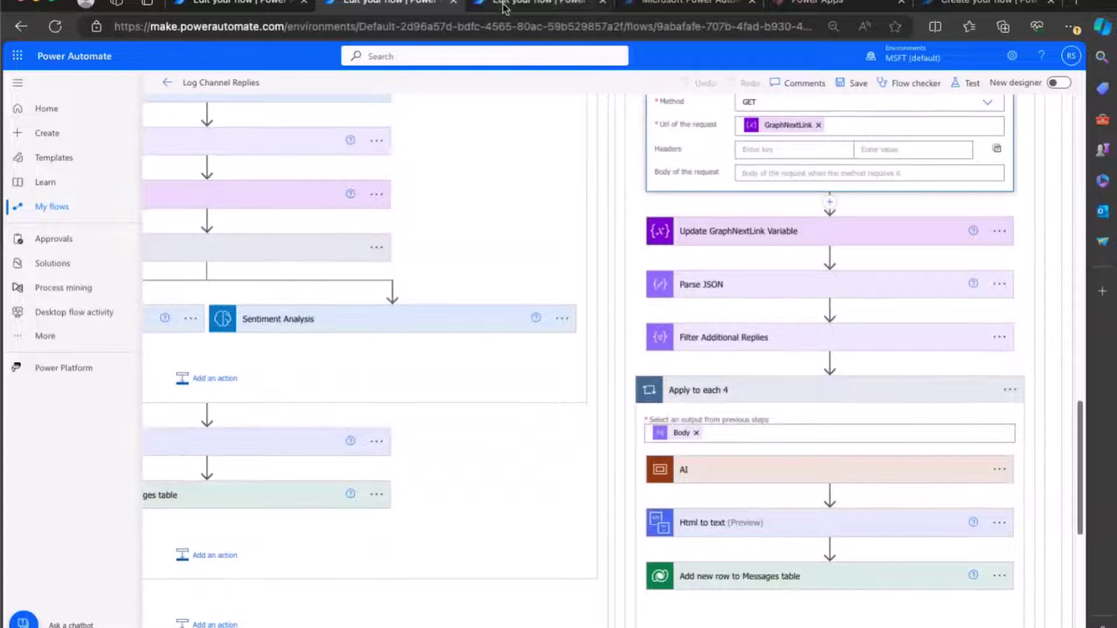
Switch to the Retrieve Message Reactions flow and scroll down through its parallel loops
click(504, 6)
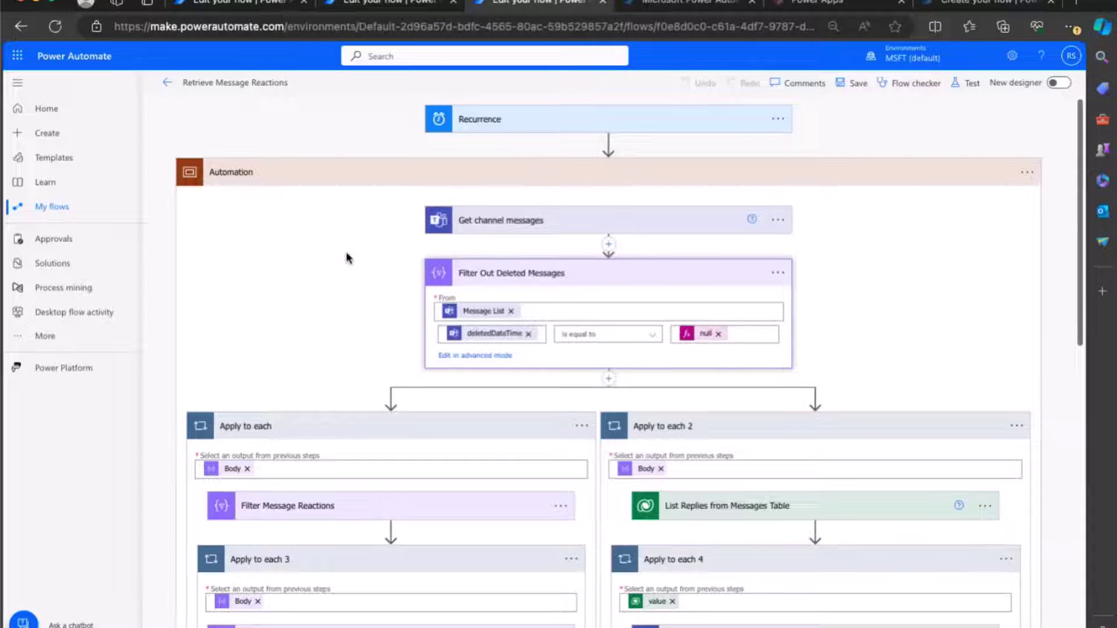
scroll(344, 265, down, 1)
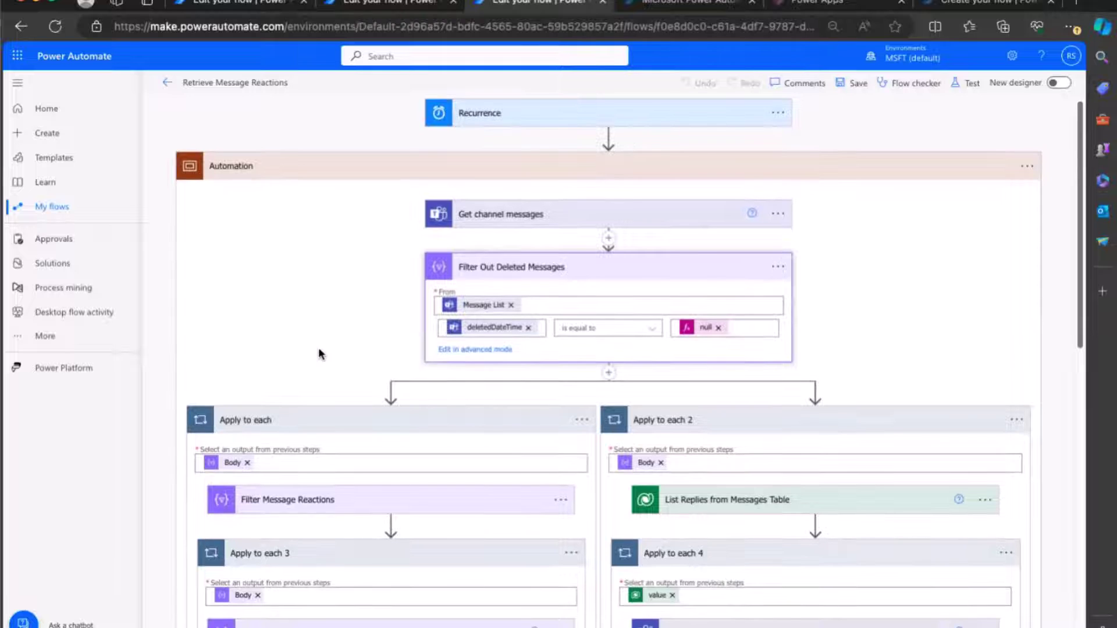
scroll(319, 353, down, 3)
scroll(297, 252, down, 1)
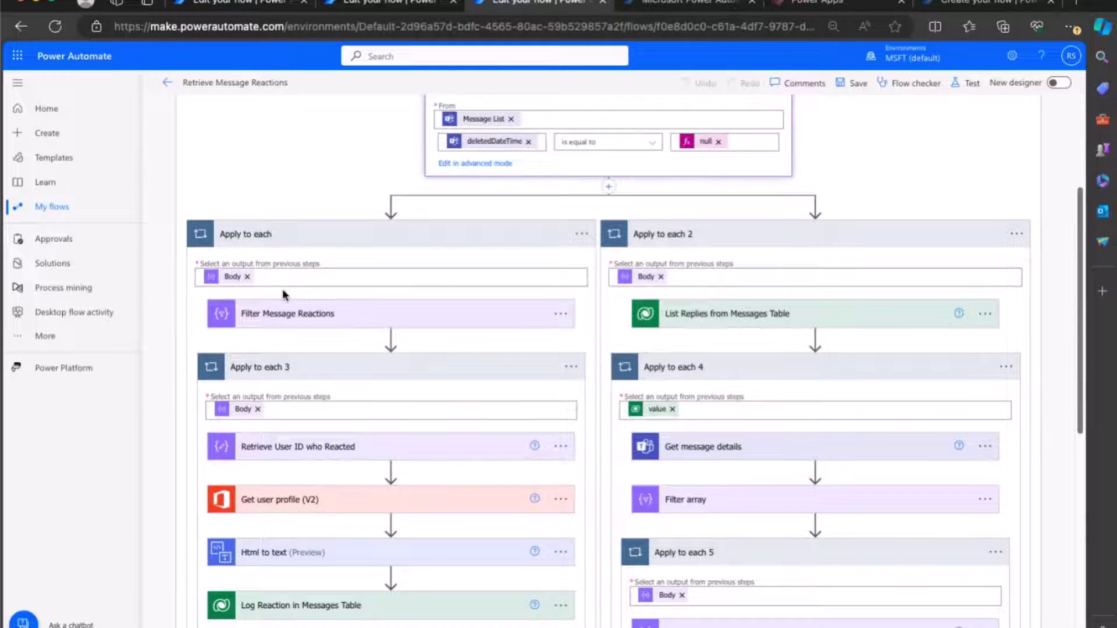
scroll(281, 289, down, 1)
scroll(175, 405, down, 1)
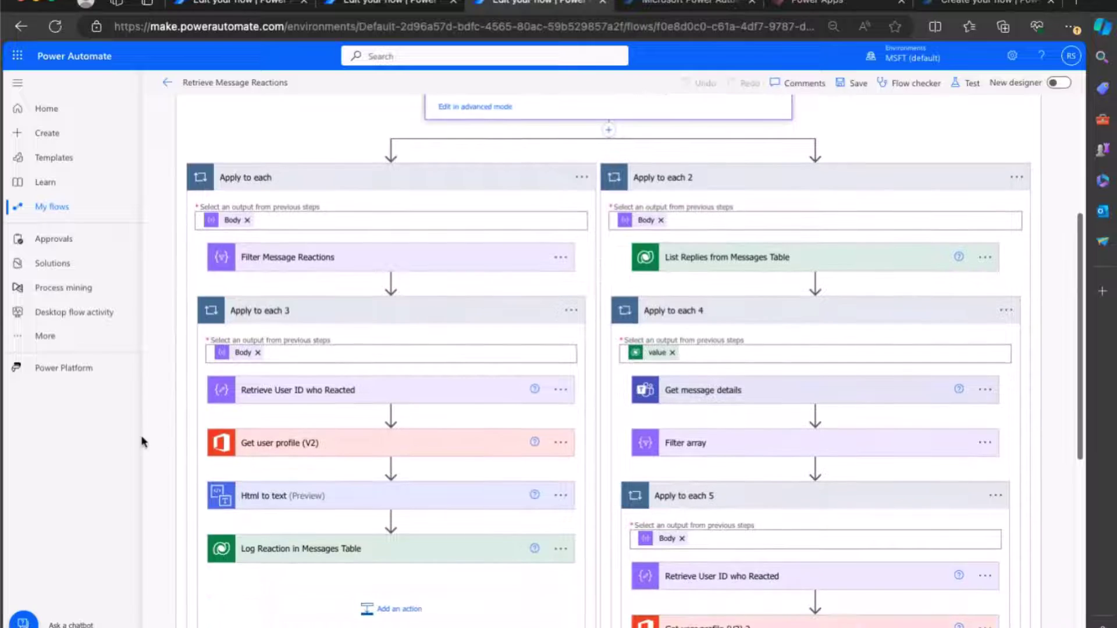
scroll(162, 460, down, 1)
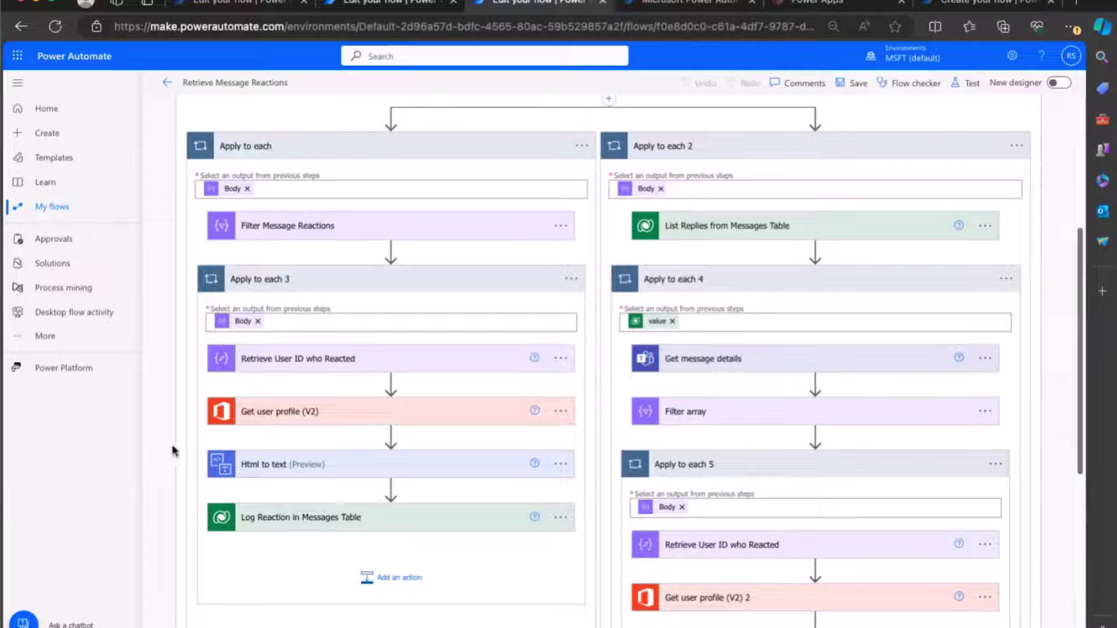
Expand the Get user profile (V2) and Log Reaction in Messages Table steps to show their fields
click(239, 420)
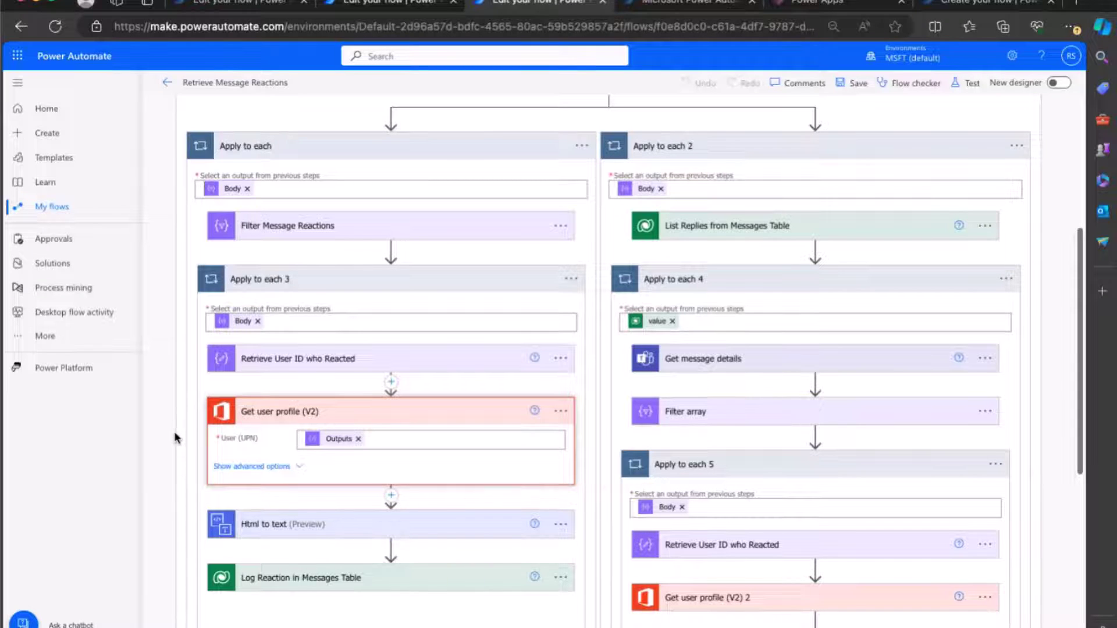
scroll(175, 440, down, 1)
click(267, 573)
scroll(172, 448, down, 5)
scroll(172, 448, up, 1)
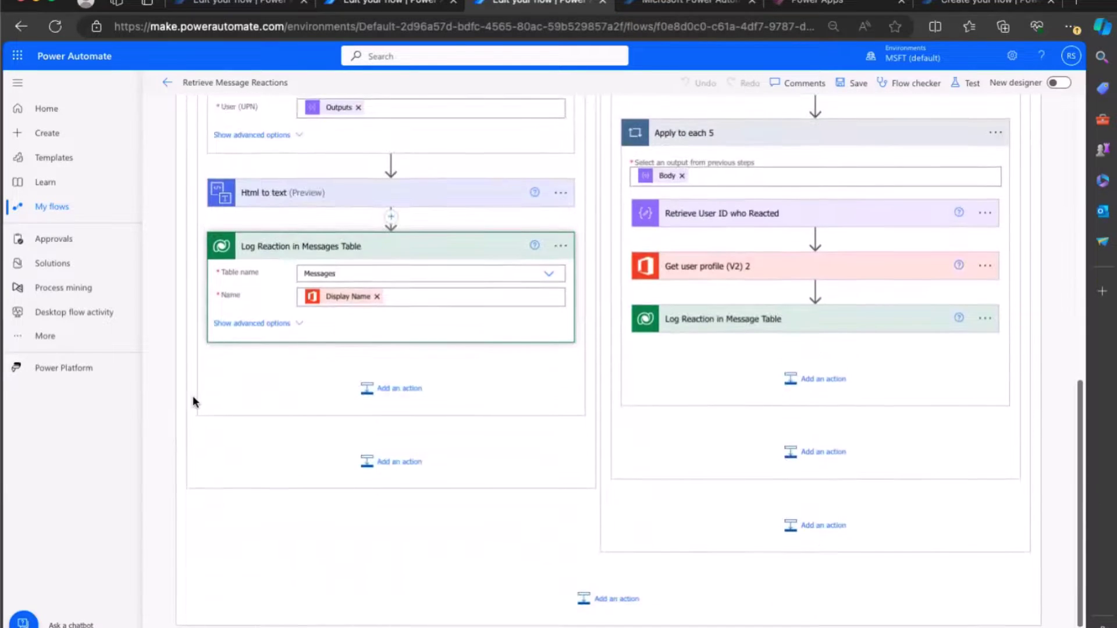
scroll(193, 395, up, 10)
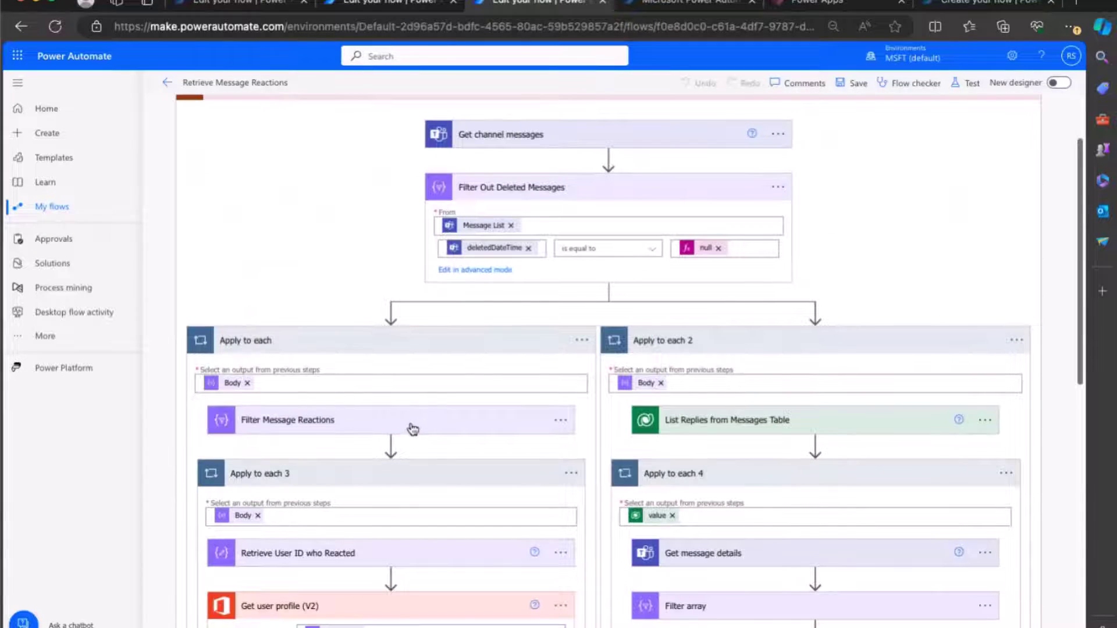
scroll(414, 431, down, 1)
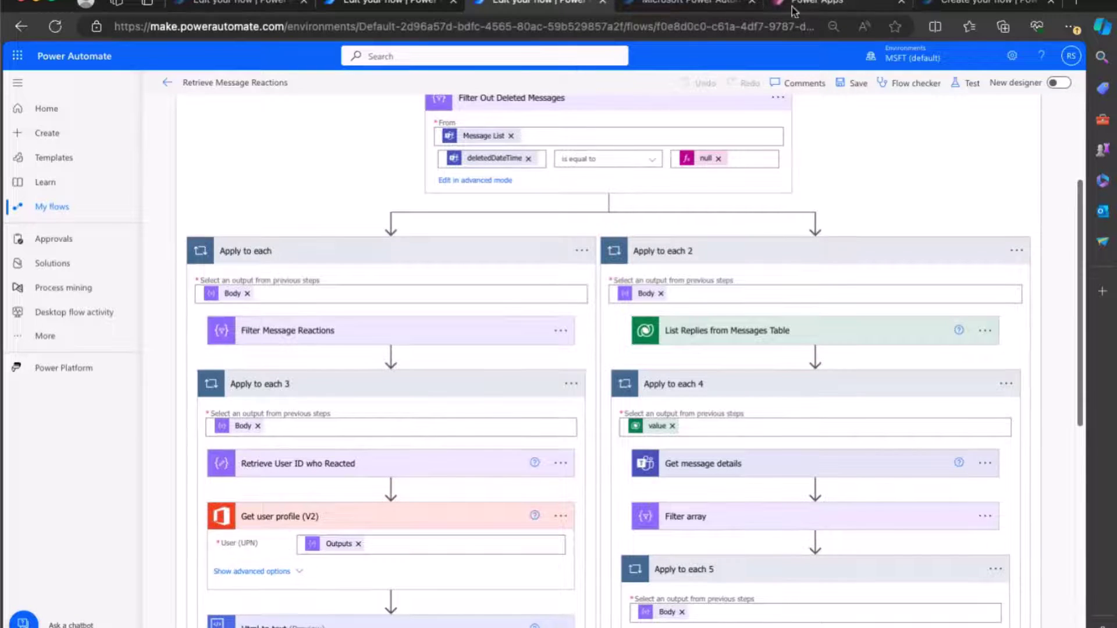
In the AI hub, view the Topic Model prompt's instructions and close it without saving
click(690, 4)
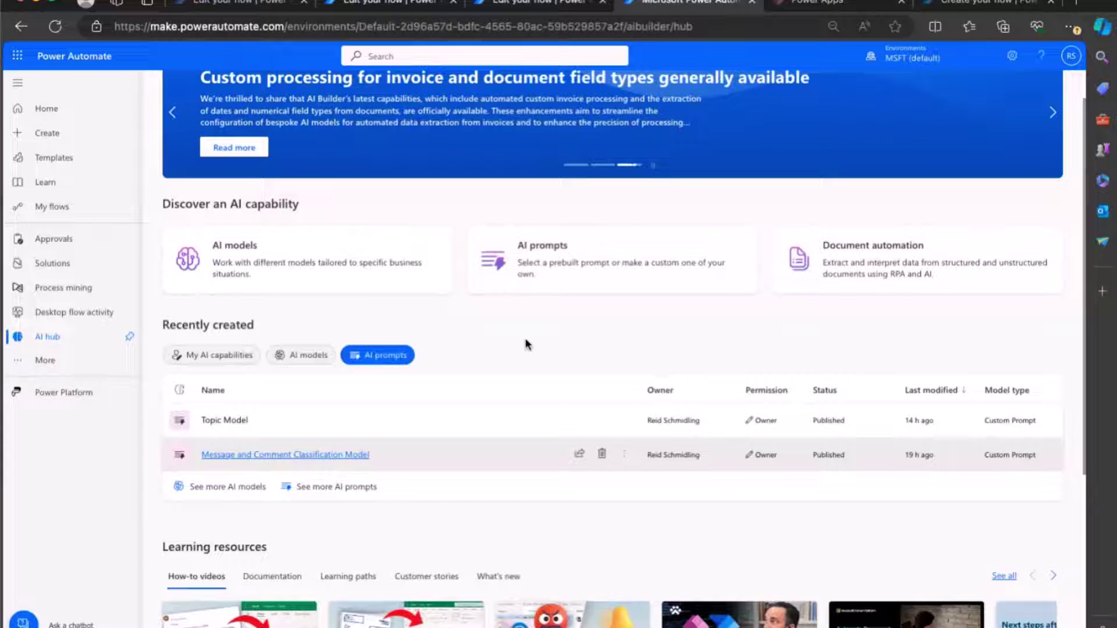
click(227, 420)
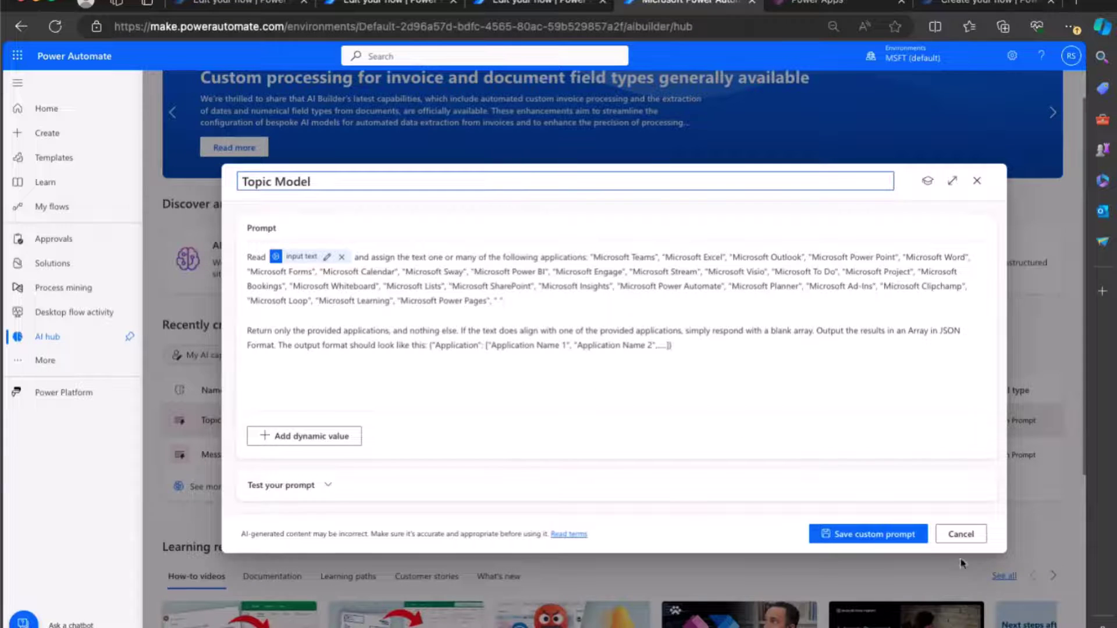
click(960, 534)
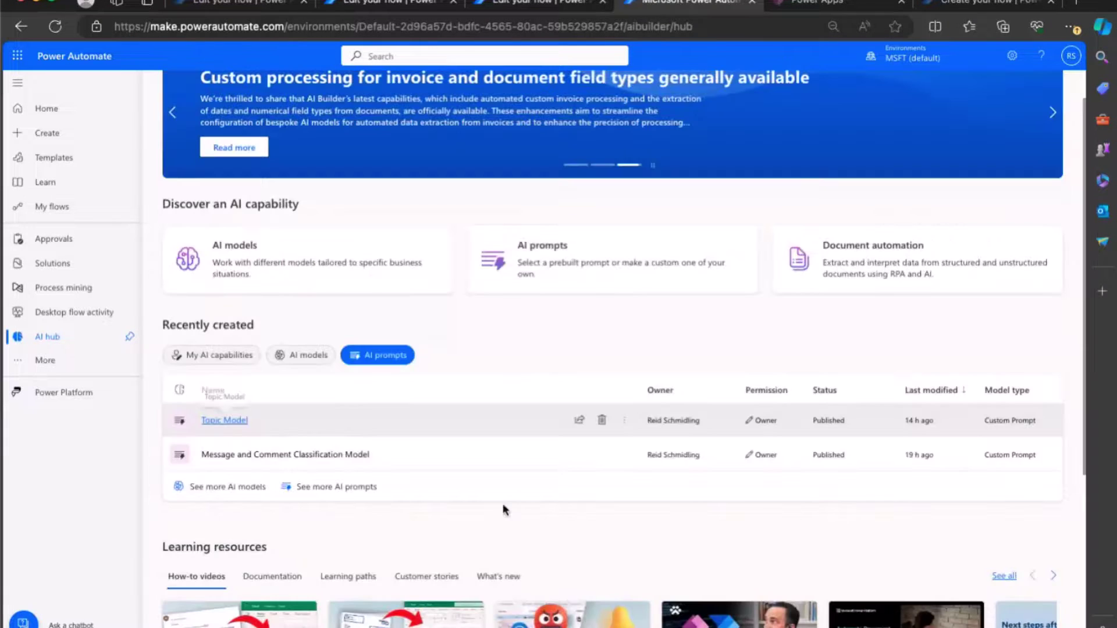
View the Message and Comment Classification Model prompt, close it, then go to the Power Apps Messages table
click(355, 457)
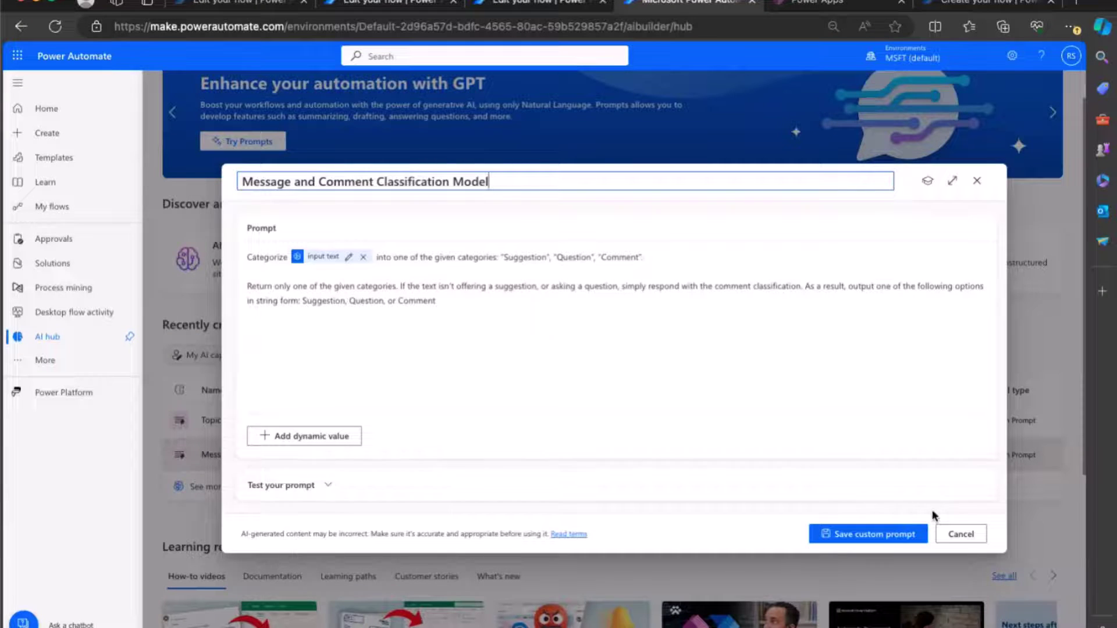
click(961, 534)
click(832, 5)
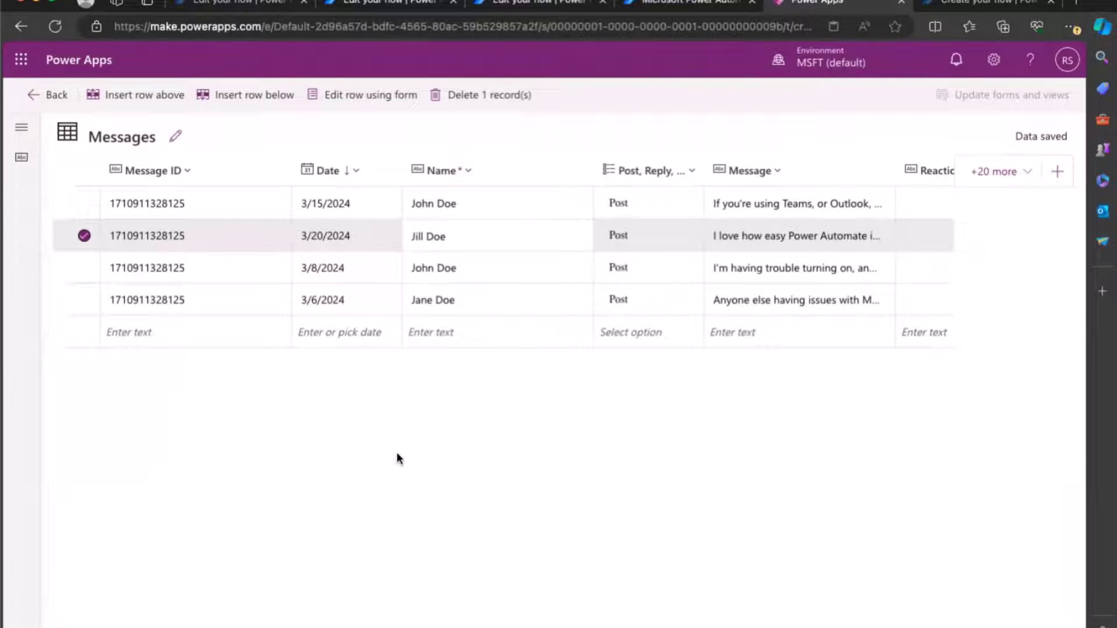
Check each message's Classification and Sentiment columns, then return to the Dataverse Tables list
click(84, 238)
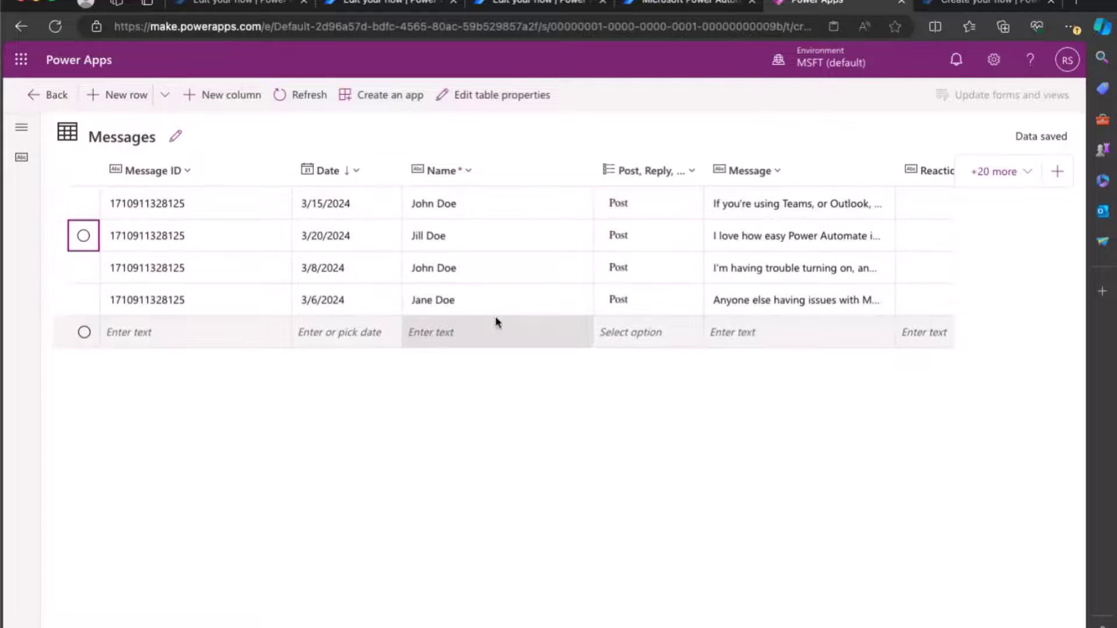
scroll(503, 261, right, 5)
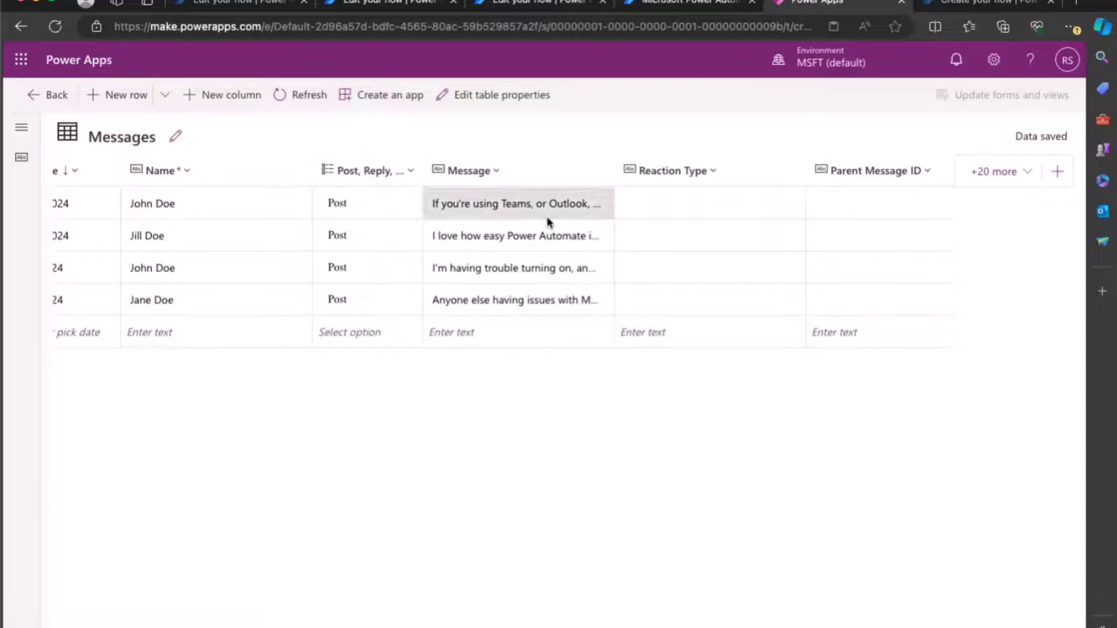
scroll(621, 598, right, 3)
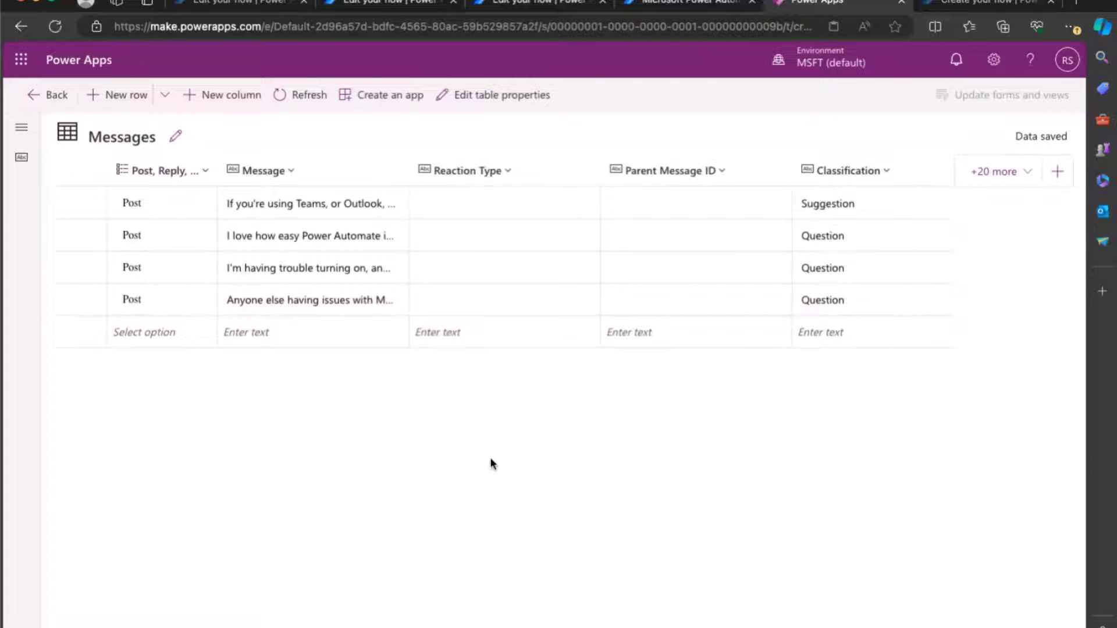
scroll(716, 611, right, 3)
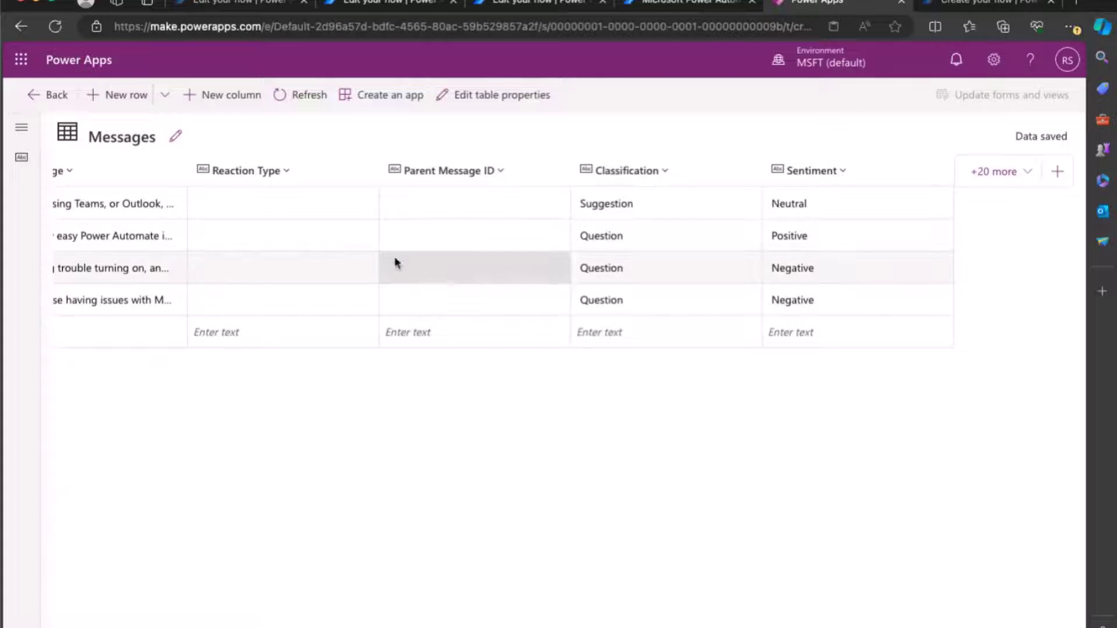
click(35, 98)
click(116, 244)
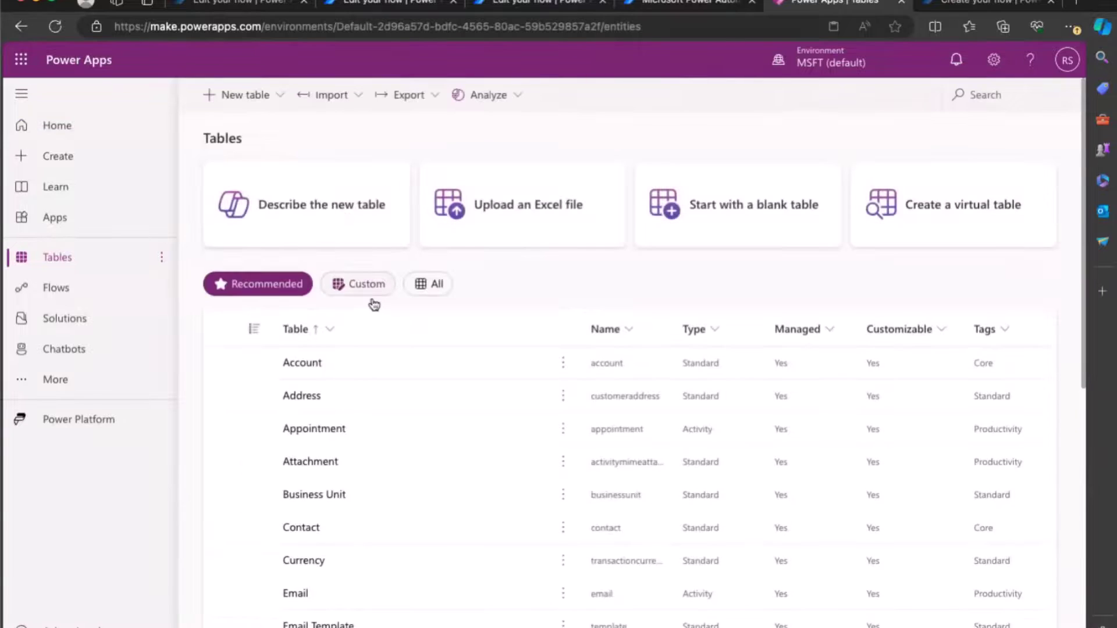
Filter the Tables list to Custom and open the Topic table
click(366, 285)
click(305, 399)
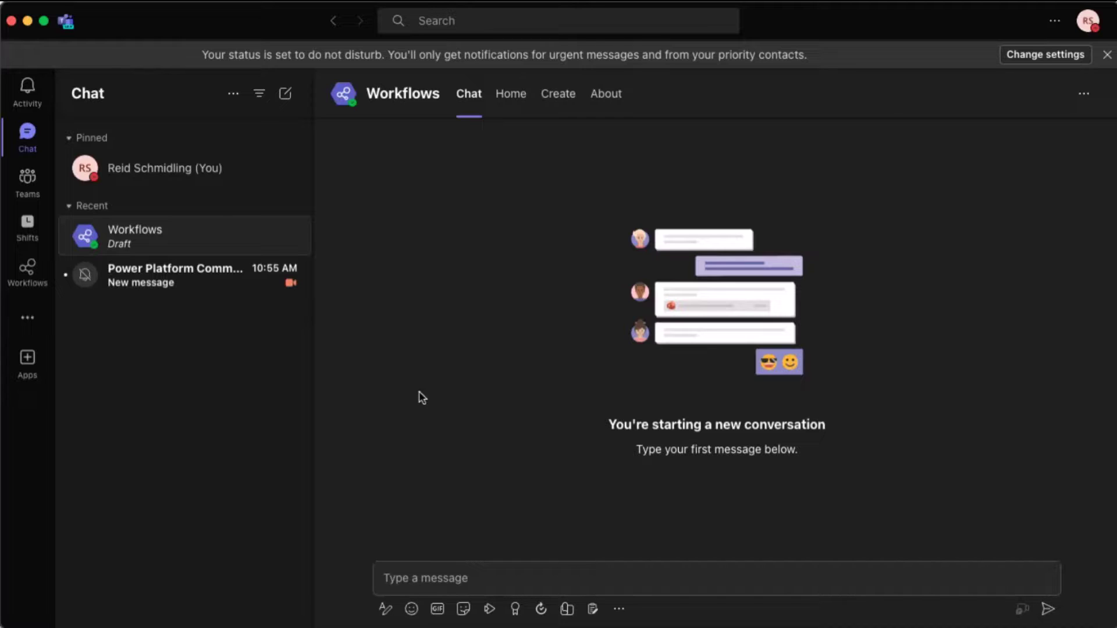
Send 'Run flow 3' to Workflows to receive the seven-day discussion summary
click(499, 569)
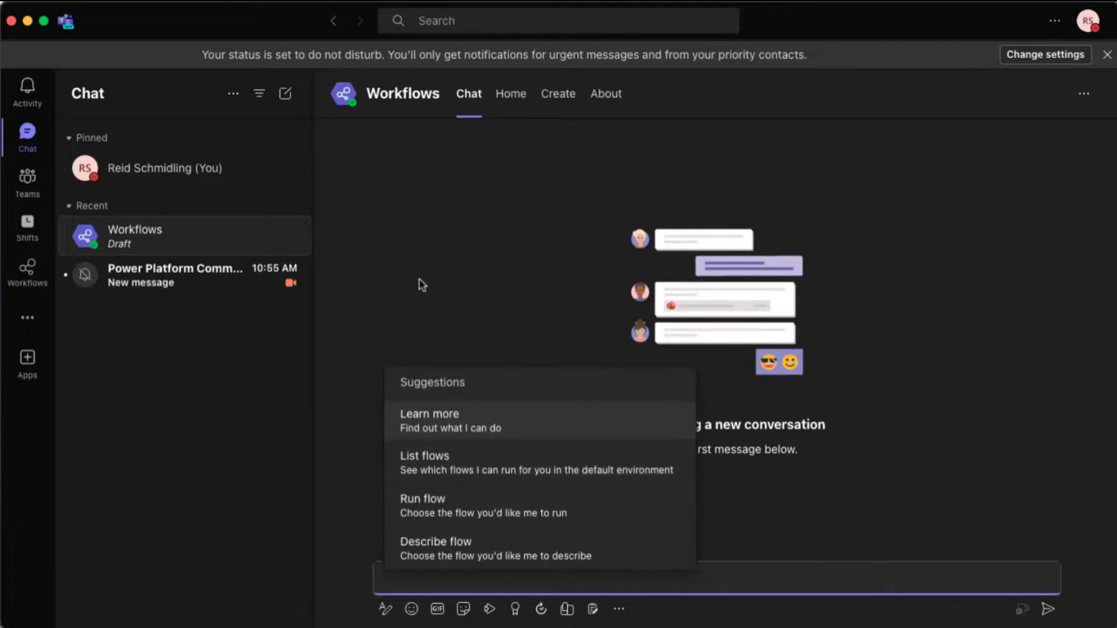
click(764, 576)
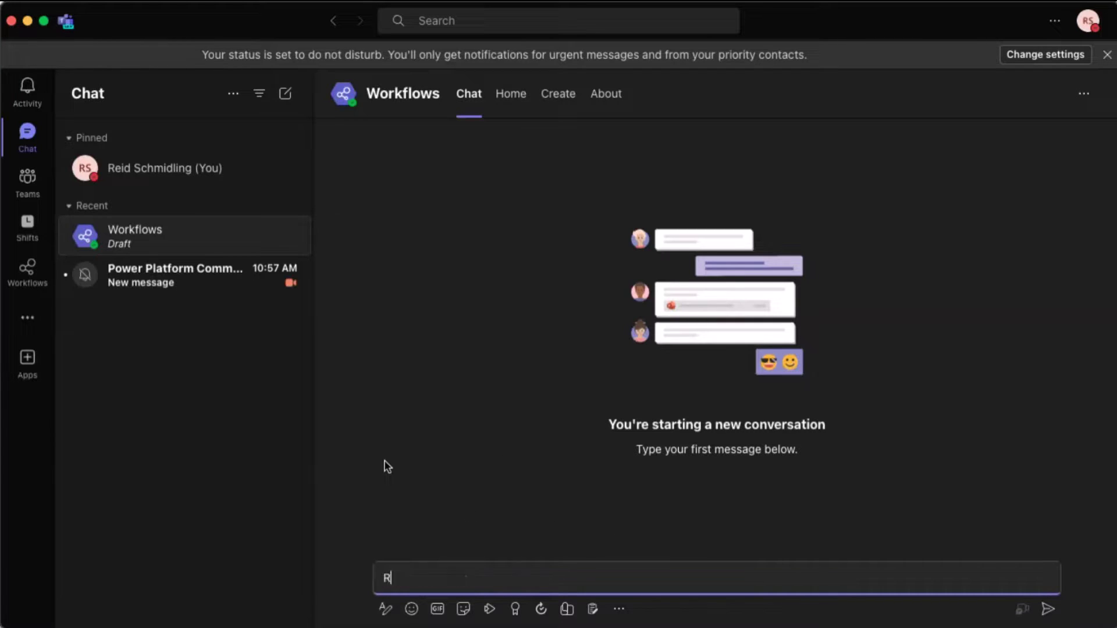
text(Run flow 3)
key(Return)
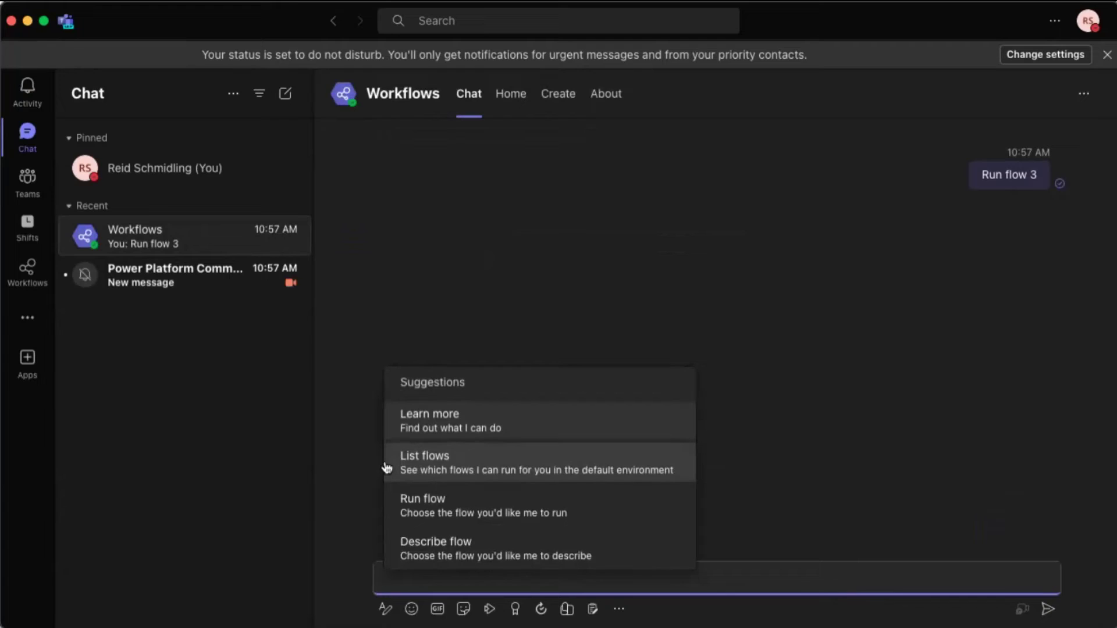
key(BackSpace)
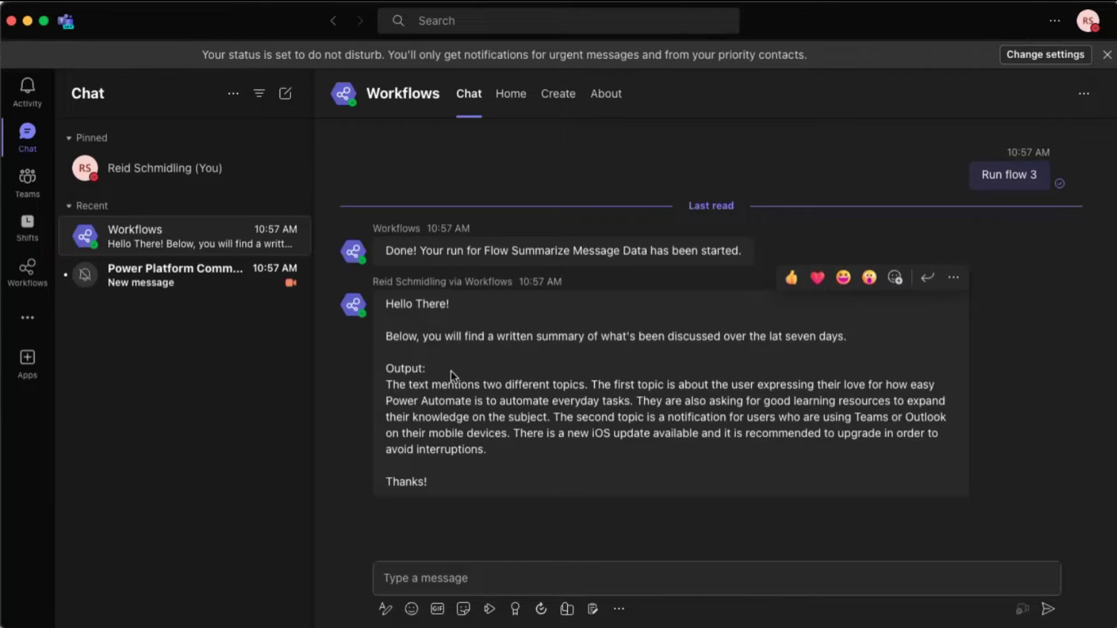
drag(441, 494, 514, 469)
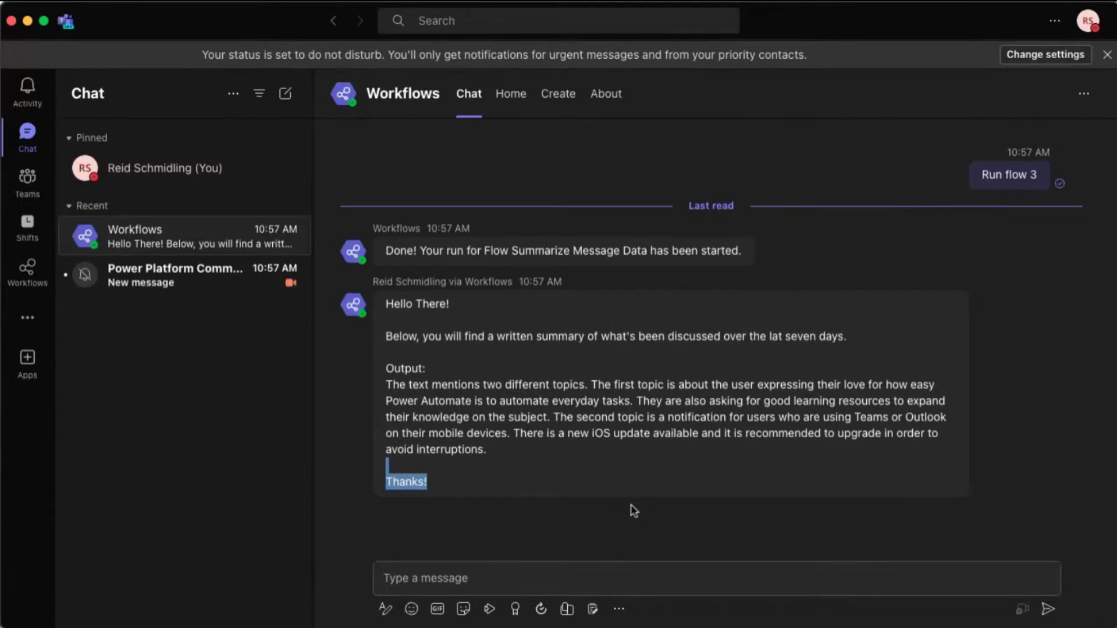
click(577, 492)
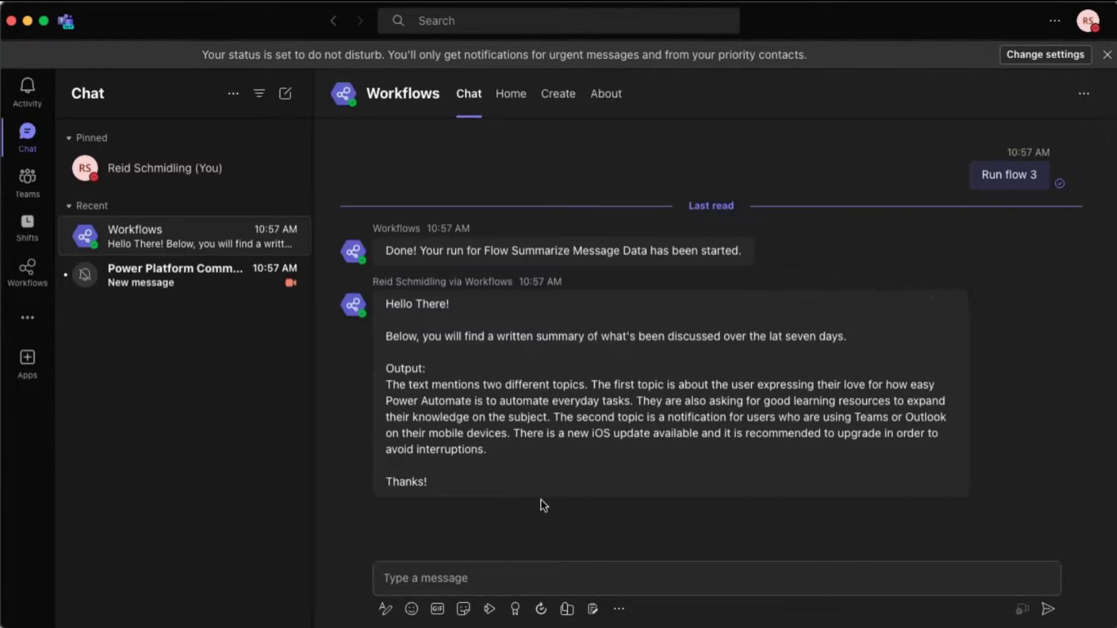
drag(457, 492, 375, 365)
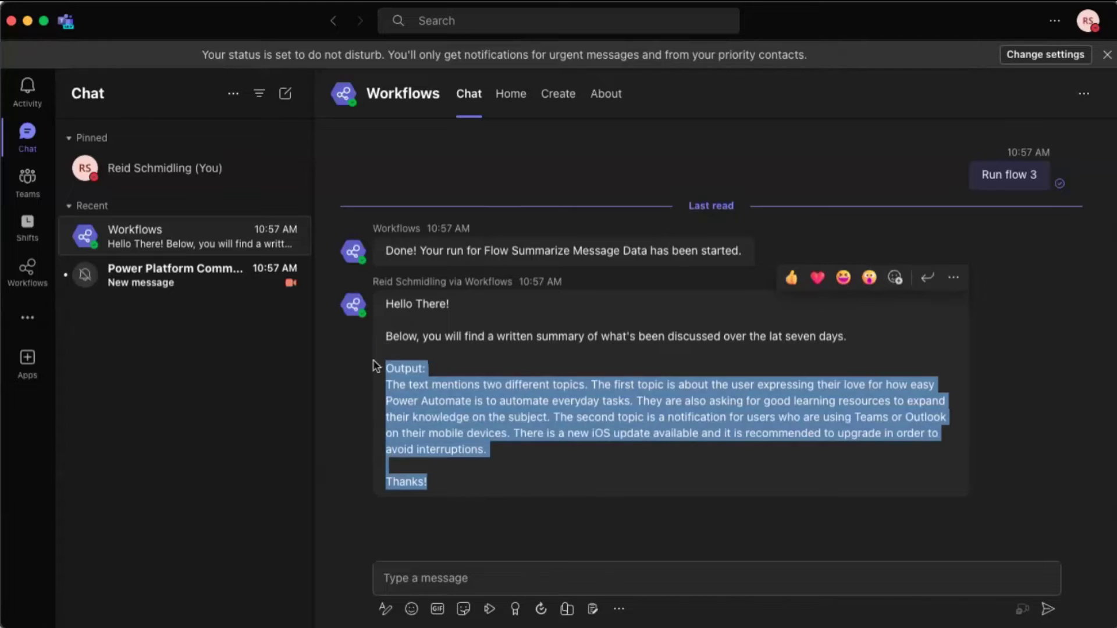
click(543, 480)
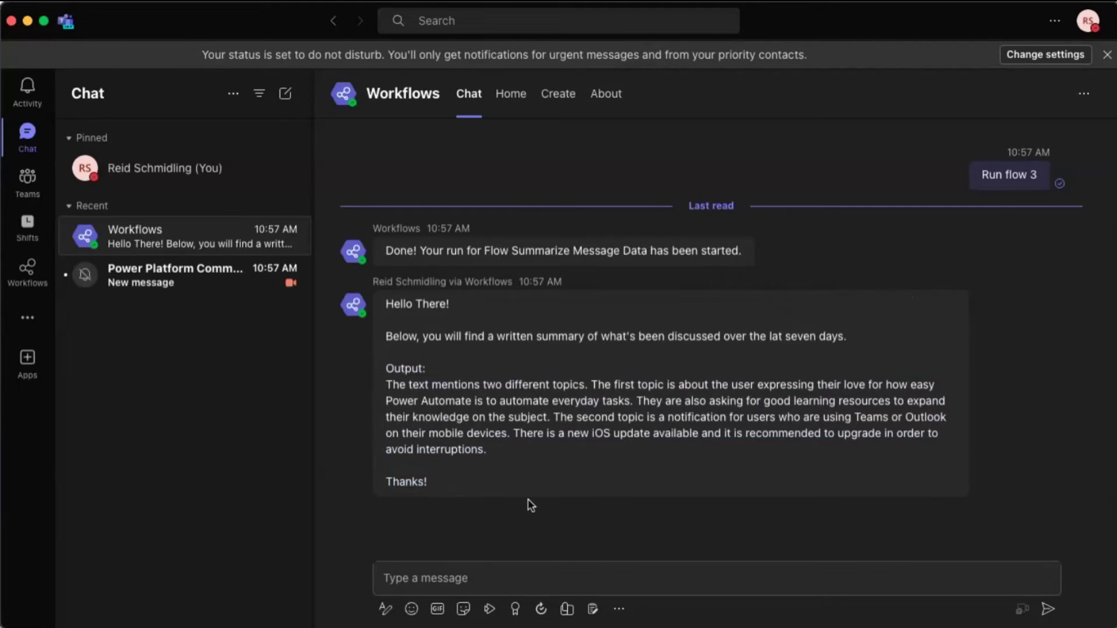